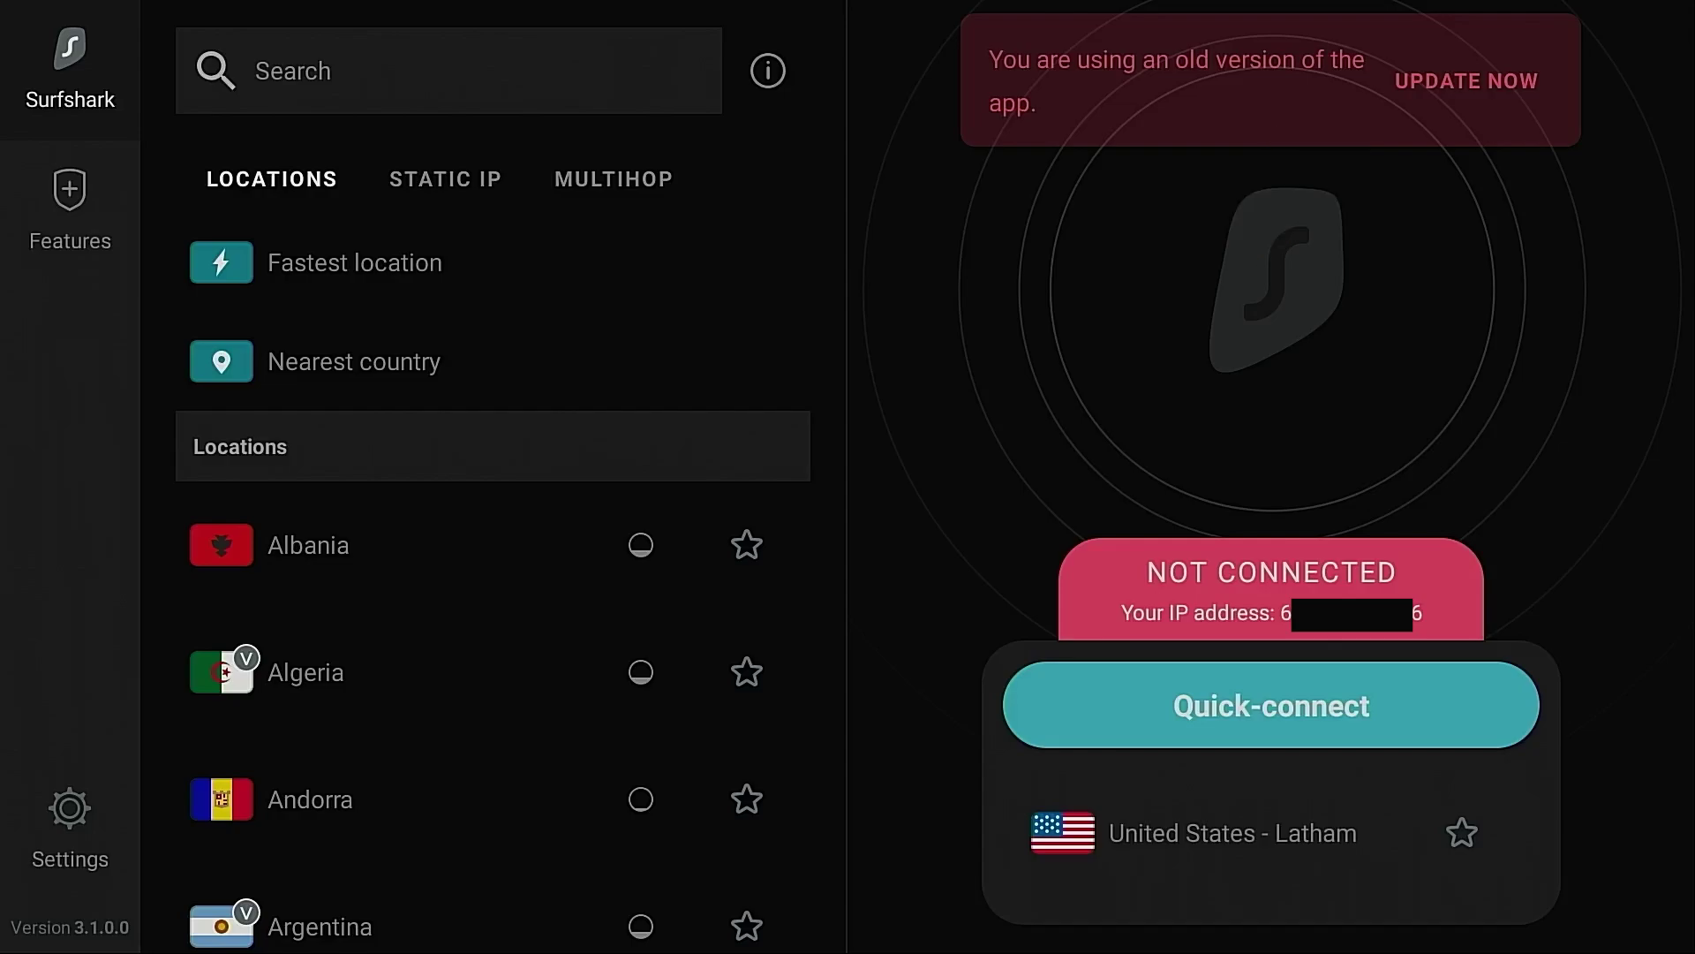
# - Browse the location list, then use UPDATE NOW and UPDATE to download the Surfshark update
pyautogui.press('Left')
pyautogui.press('Down')
pyautogui.press('Down')
pyautogui.press('Right')
pyautogui.press('Right')
pyautogui.press('Escape')
pyautogui.press('Right')
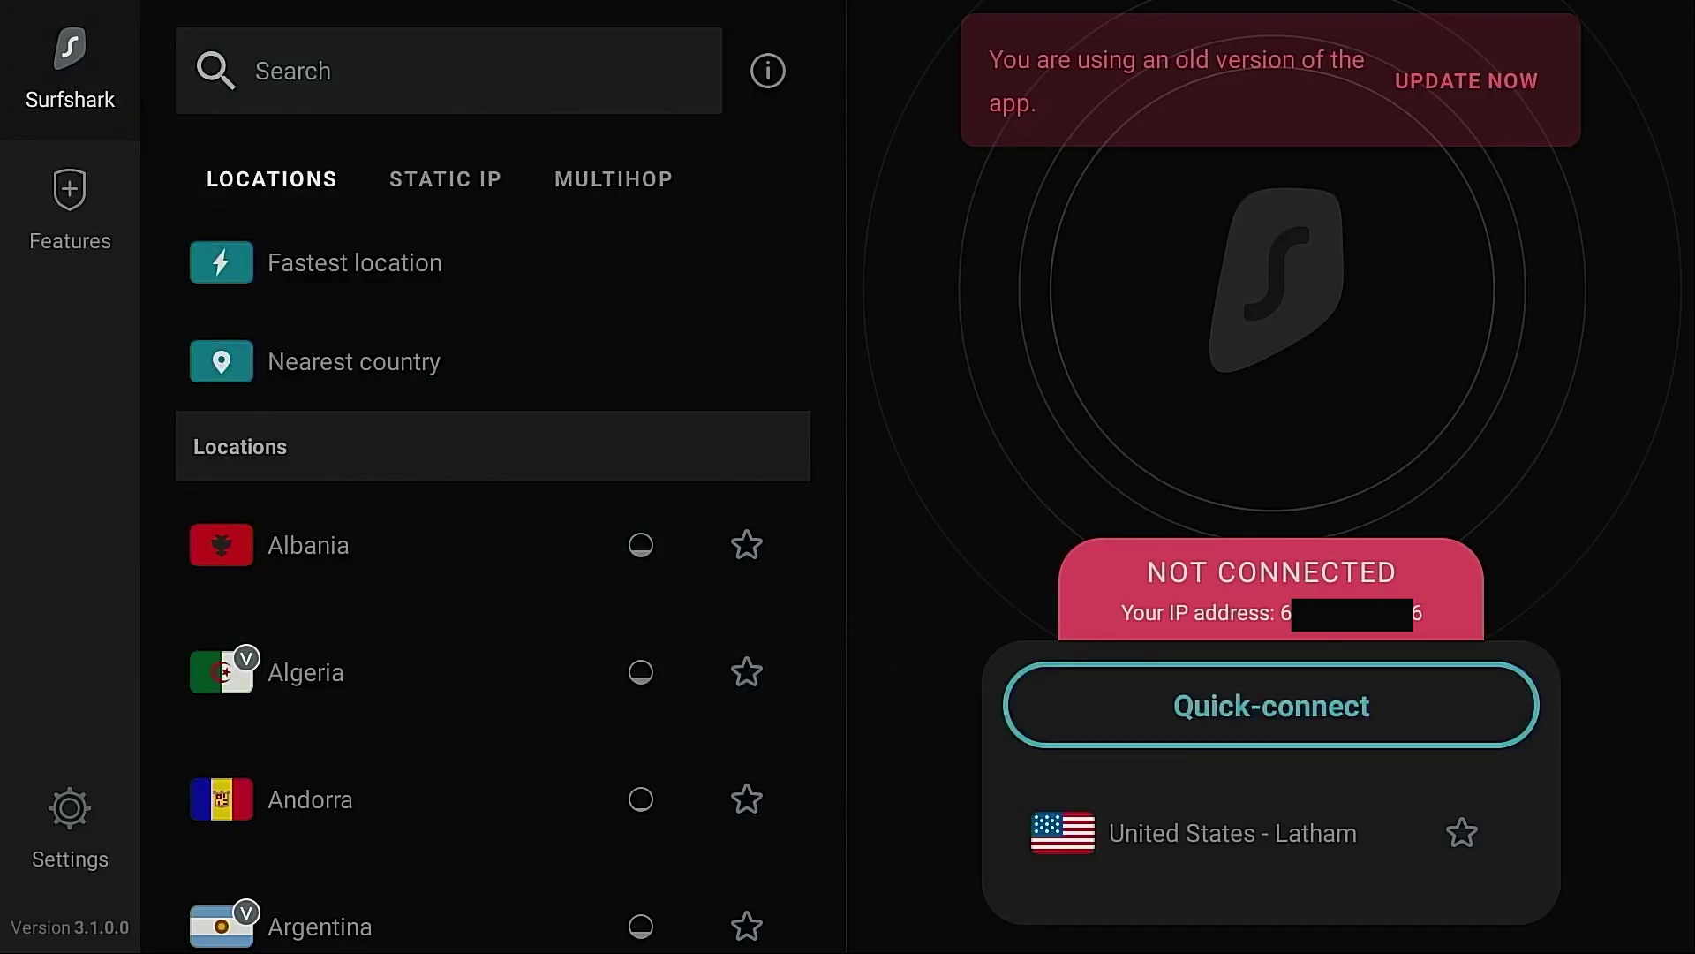
pyautogui.press('Down')
pyautogui.press('Down')
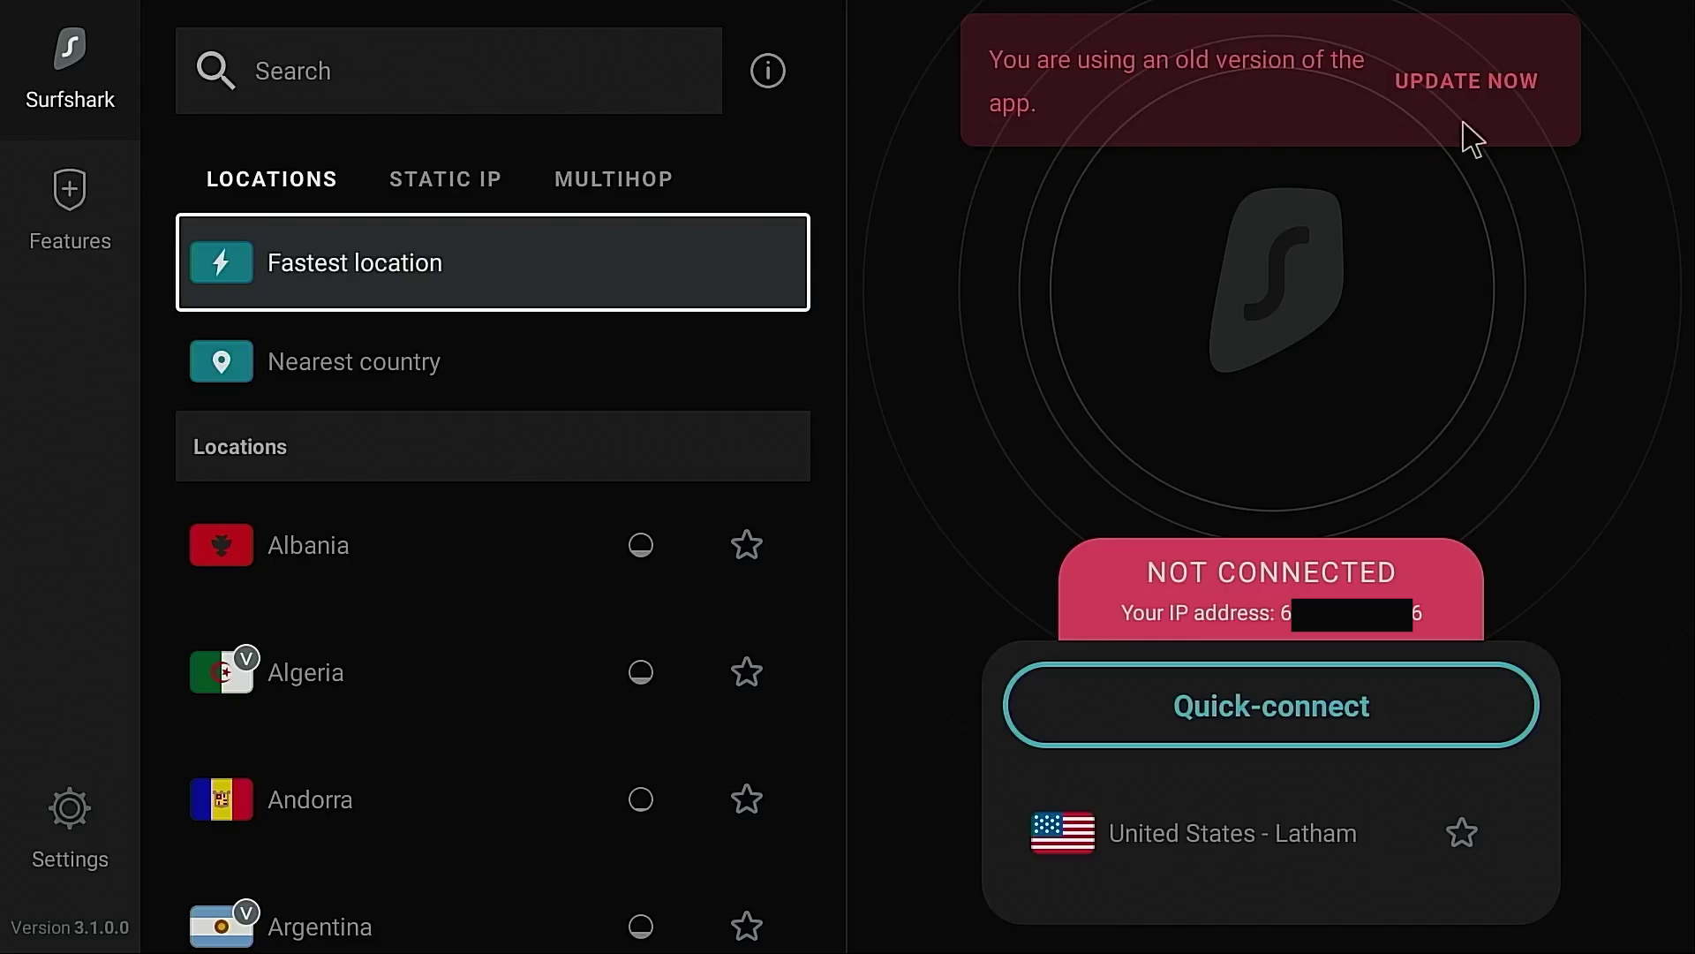
pyautogui.click(1463, 79)
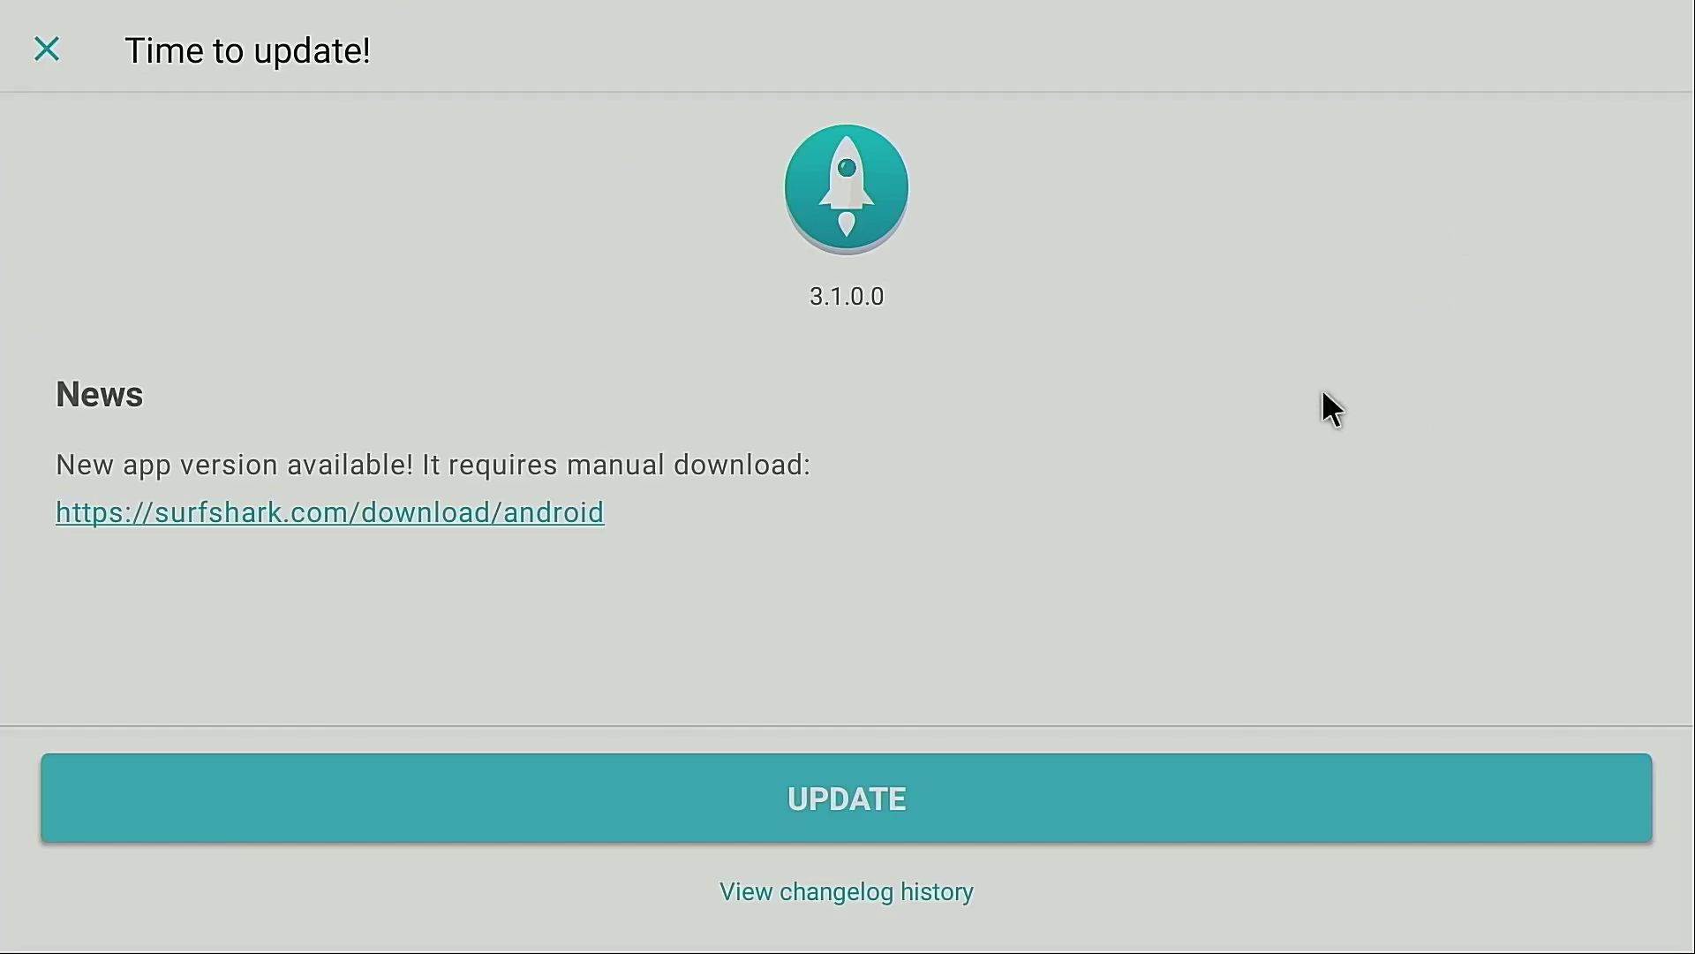
pyautogui.click(1342, 809)
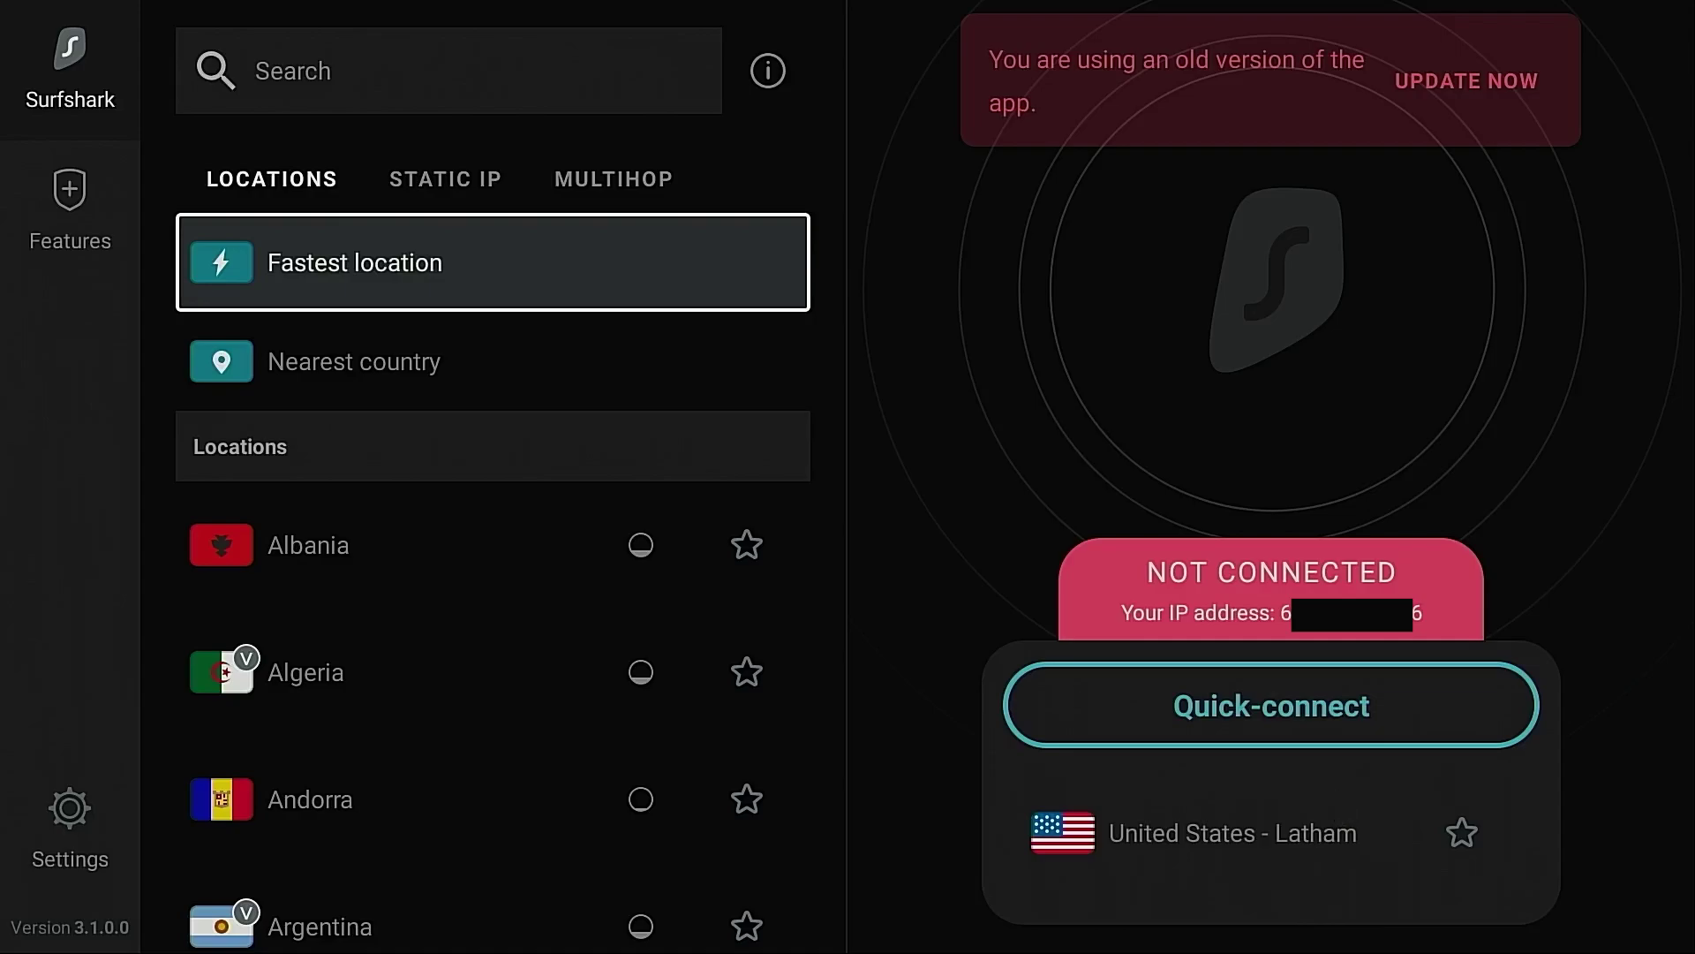
# - Return to the Fire TV home screen and launch Downloader from the app row
pyautogui.press('Home')
pyautogui.press('Right')
pyautogui.press('Right')
pyautogui.press('Right')
pyautogui.press('Right')
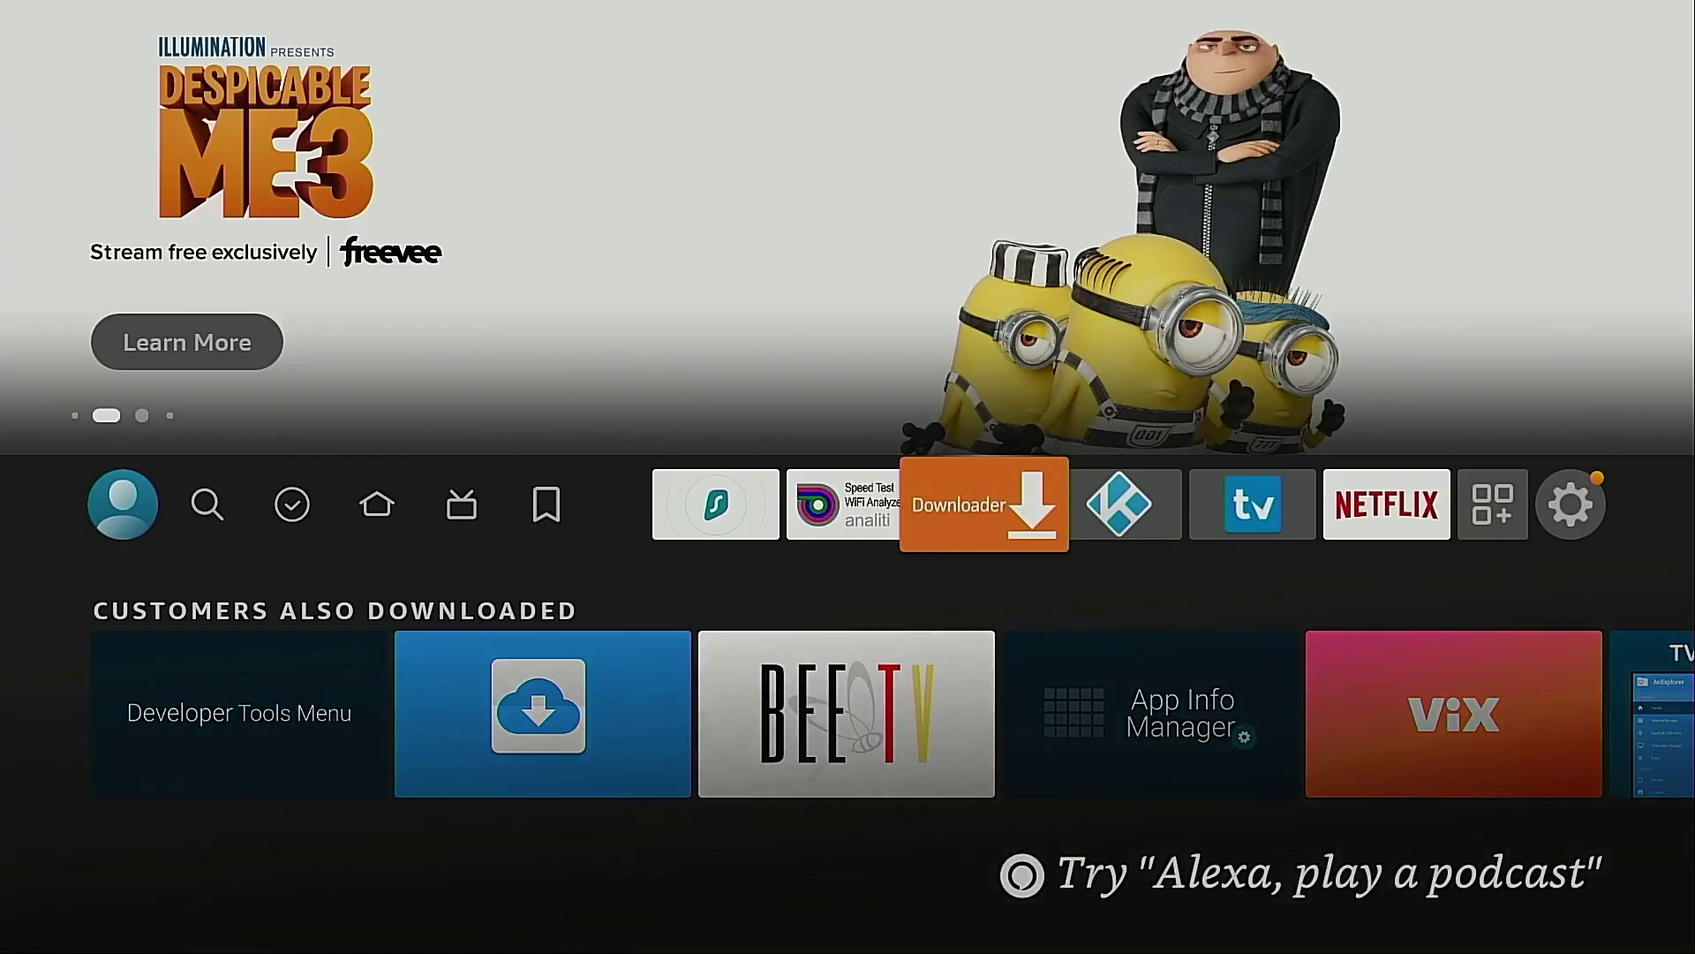
pyautogui.press('Return')
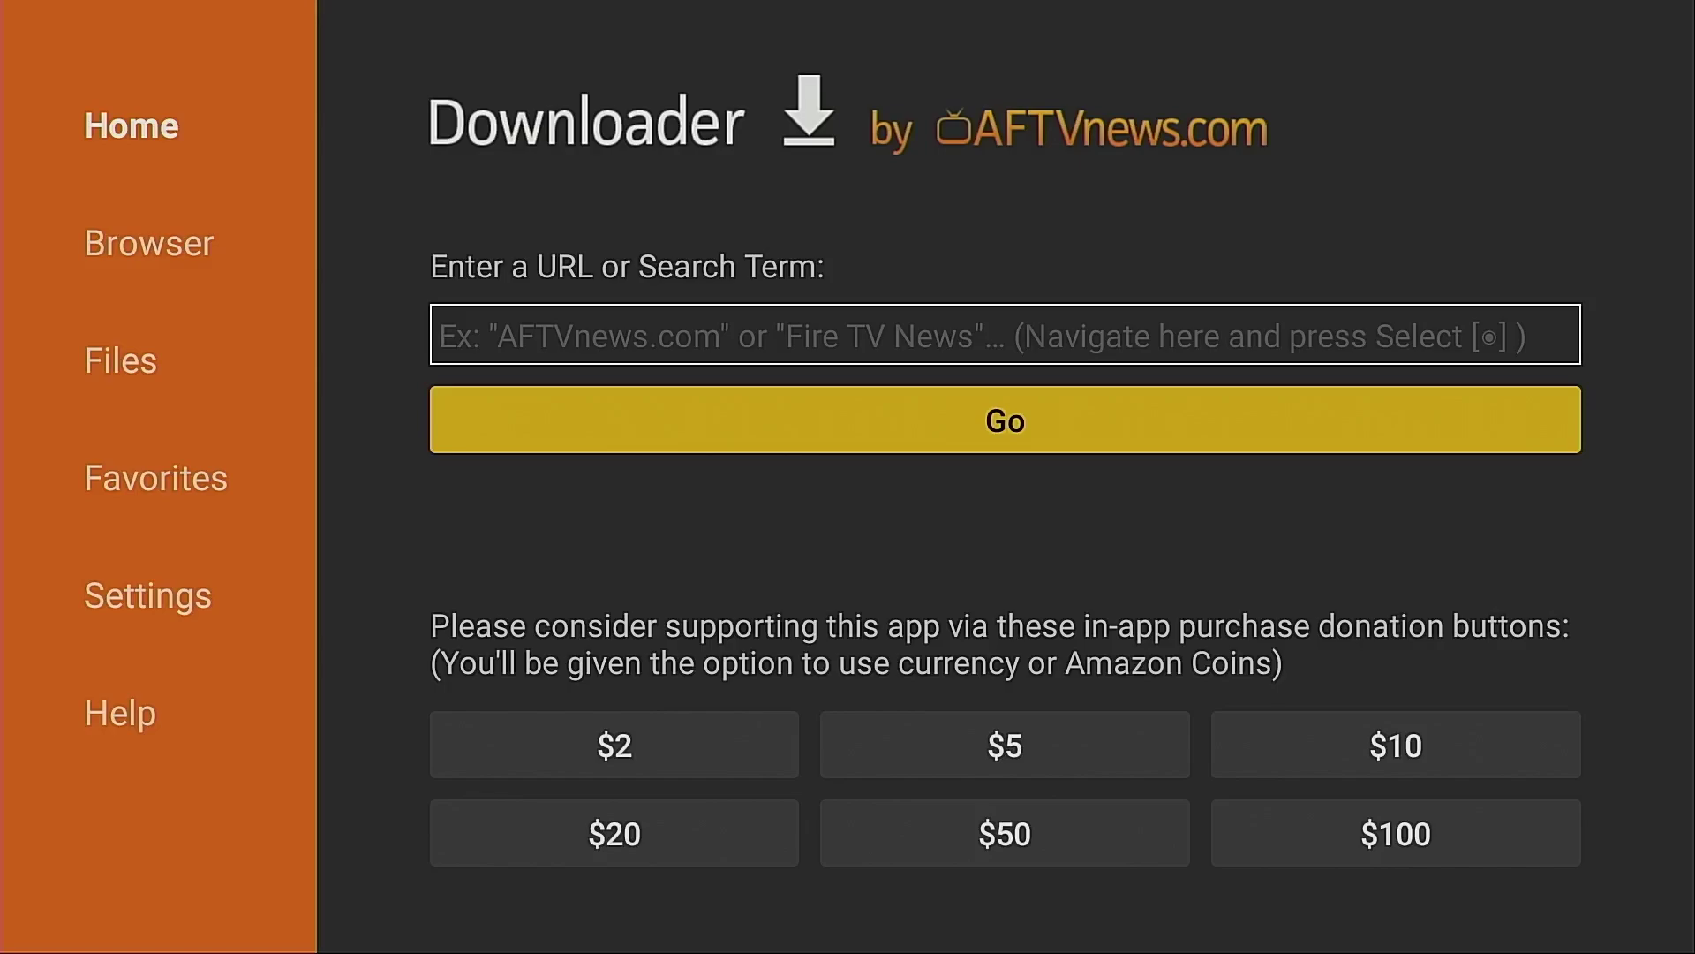
# - Open the URL field's on-screen keyboard and begin entering code 250931 with 2 and 5
pyautogui.press('Up')
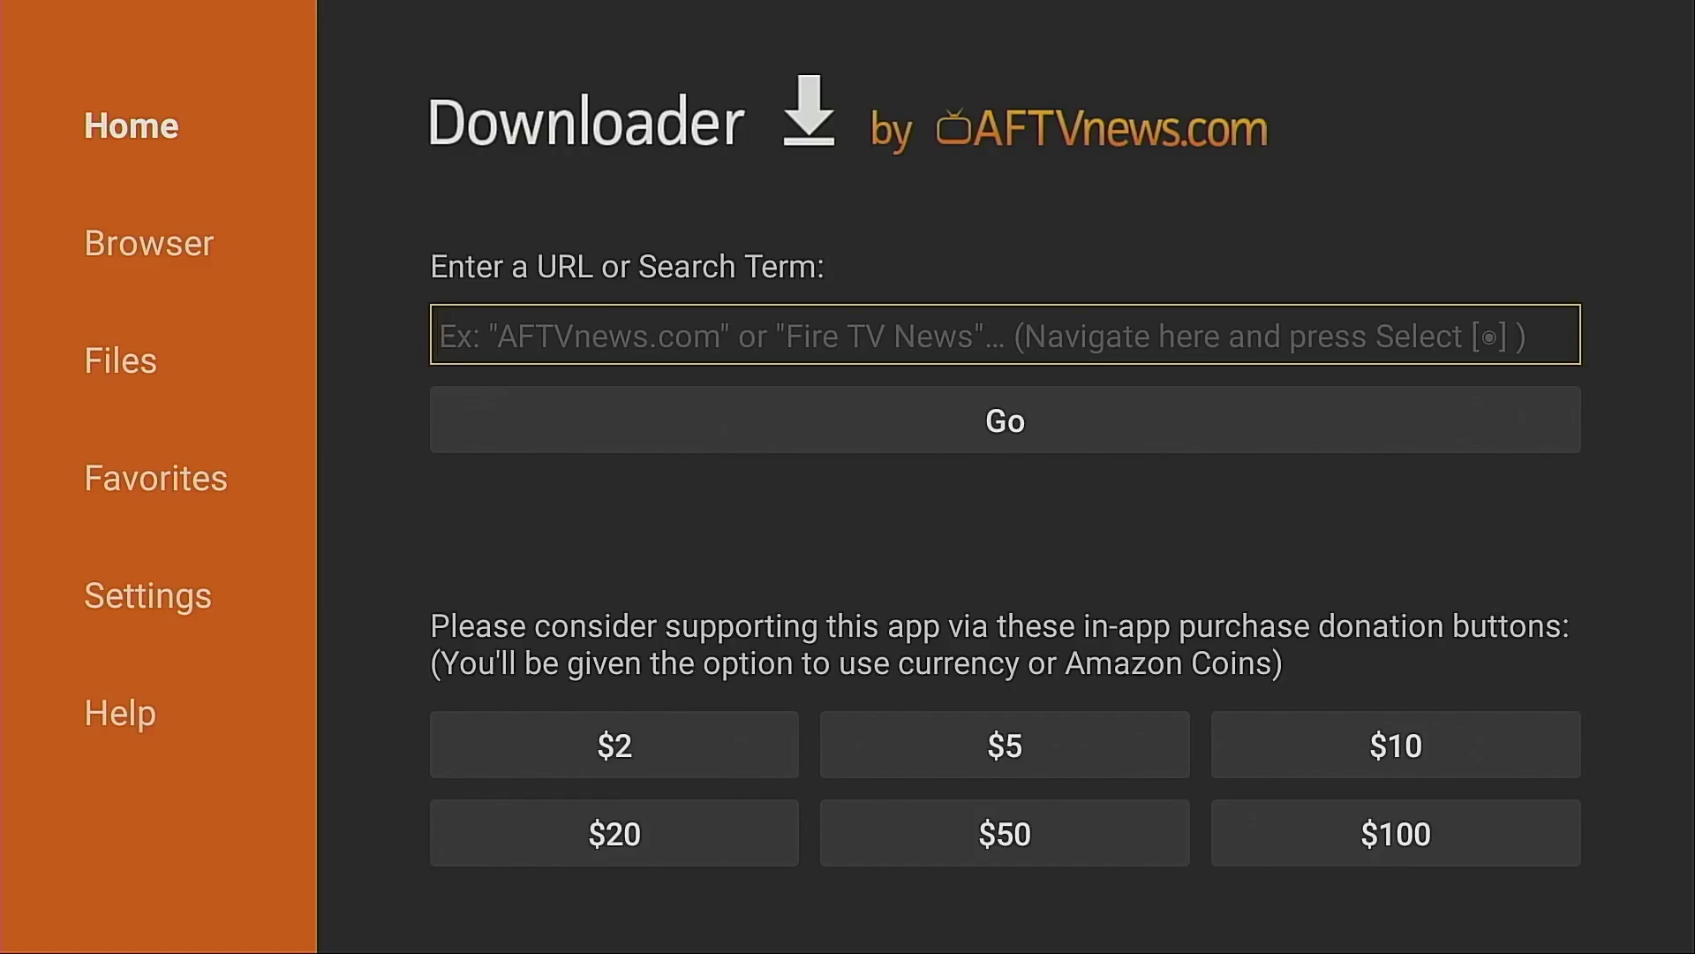
pyautogui.press('Return')
pyautogui.press('Up')
pyautogui.press('Right')
pyautogui.press('Return')
pyautogui.press('Right')
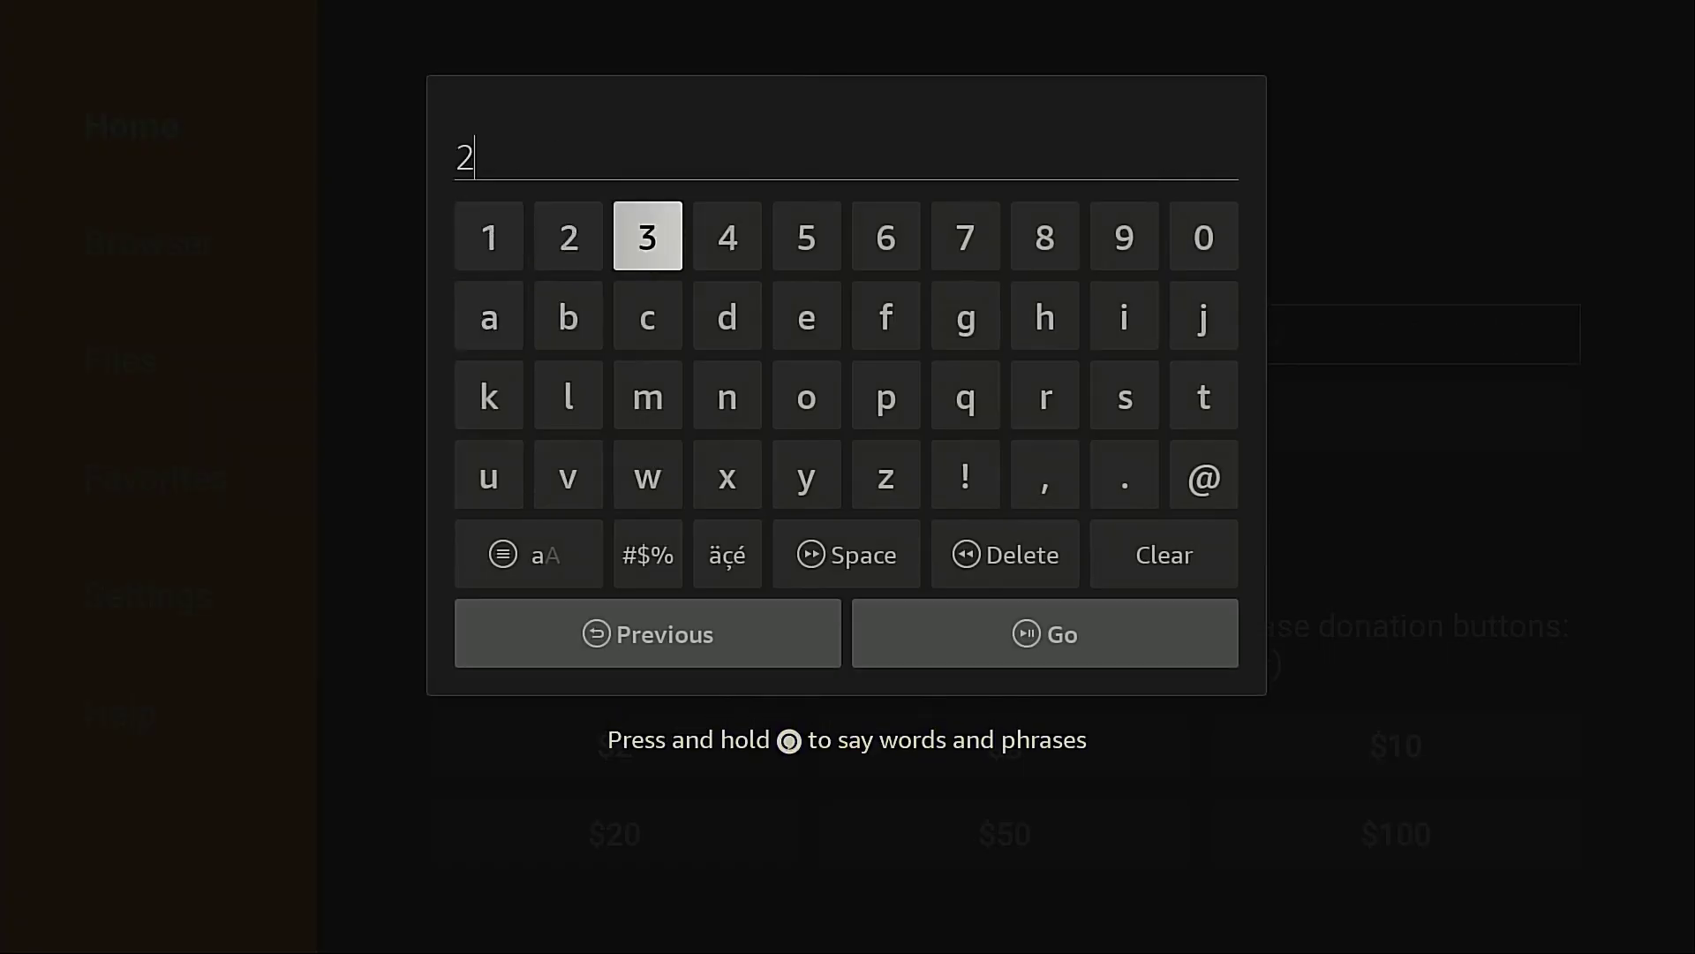
pyautogui.press('Right')
pyautogui.press('Right')
pyautogui.press('Return')
pyautogui.press('Right')
pyautogui.press('Right')
pyautogui.press('Right')
# - Enter the remaining digits 0931 and submit to load the TROYPOINT Toolbox page
pyautogui.press('Right')
pyautogui.press('Right')
pyautogui.press('Return')
pyautogui.press('Left')
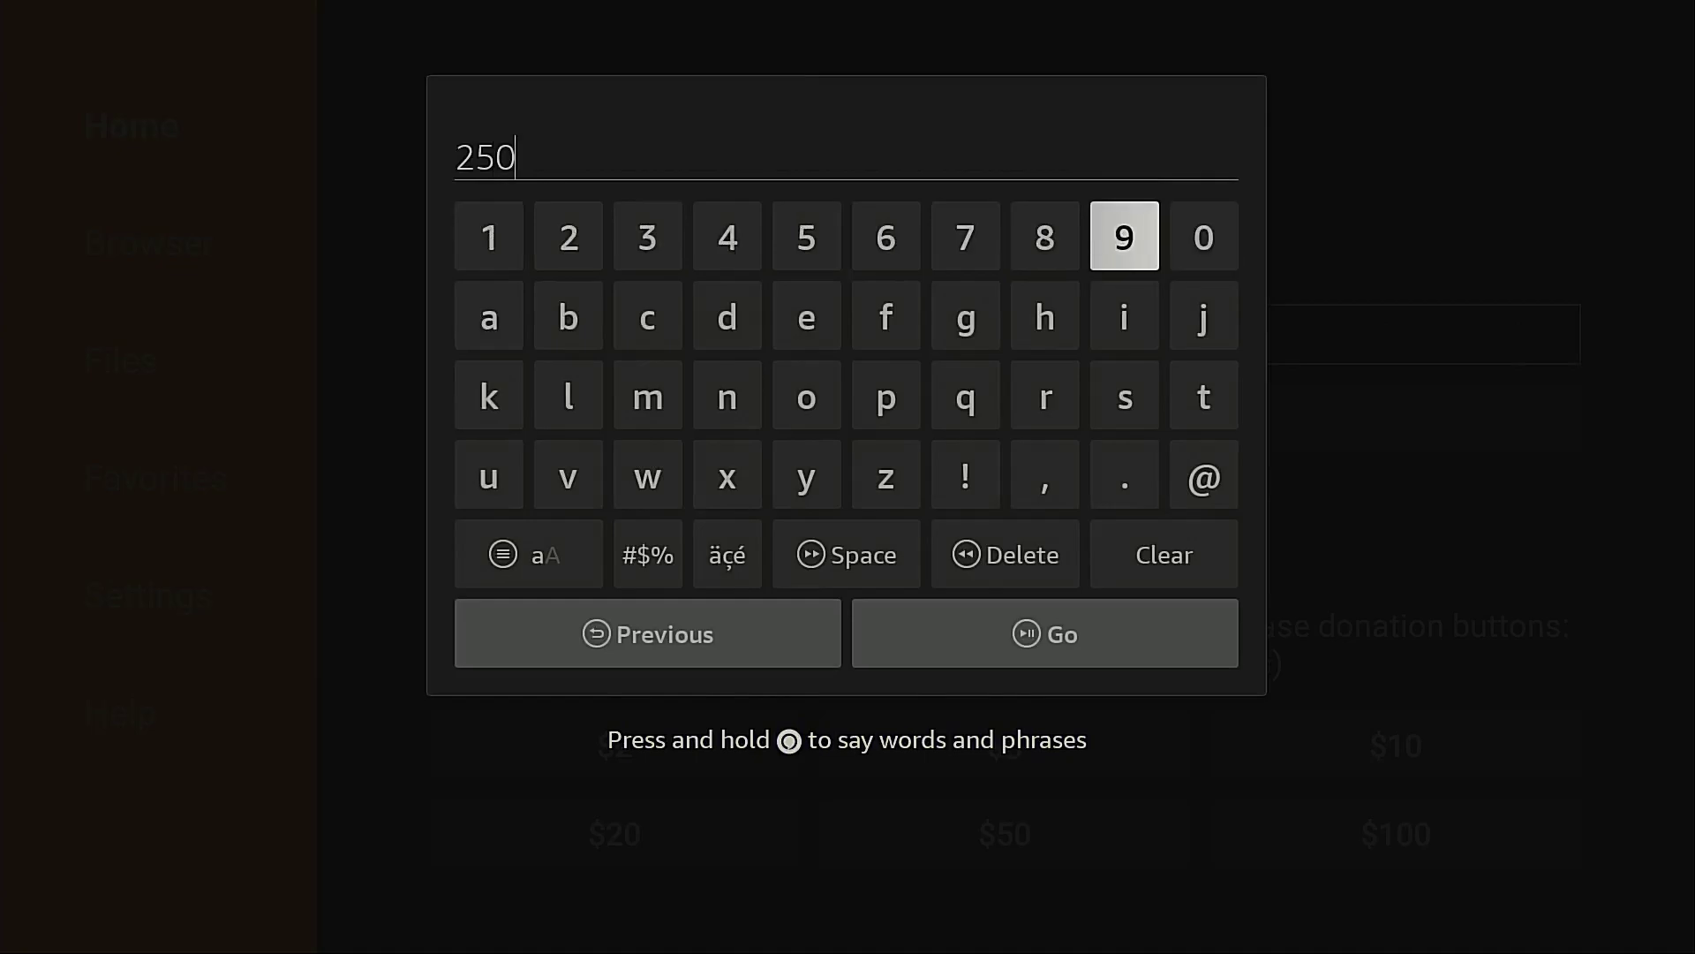
pyautogui.press('Return')
pyautogui.press('Right')
pyautogui.press('Right')
pyautogui.press('Right')
pyautogui.press('Right')
pyautogui.press('Return')
pyautogui.press('Left')
pyautogui.press('Left')
pyautogui.press('Return')
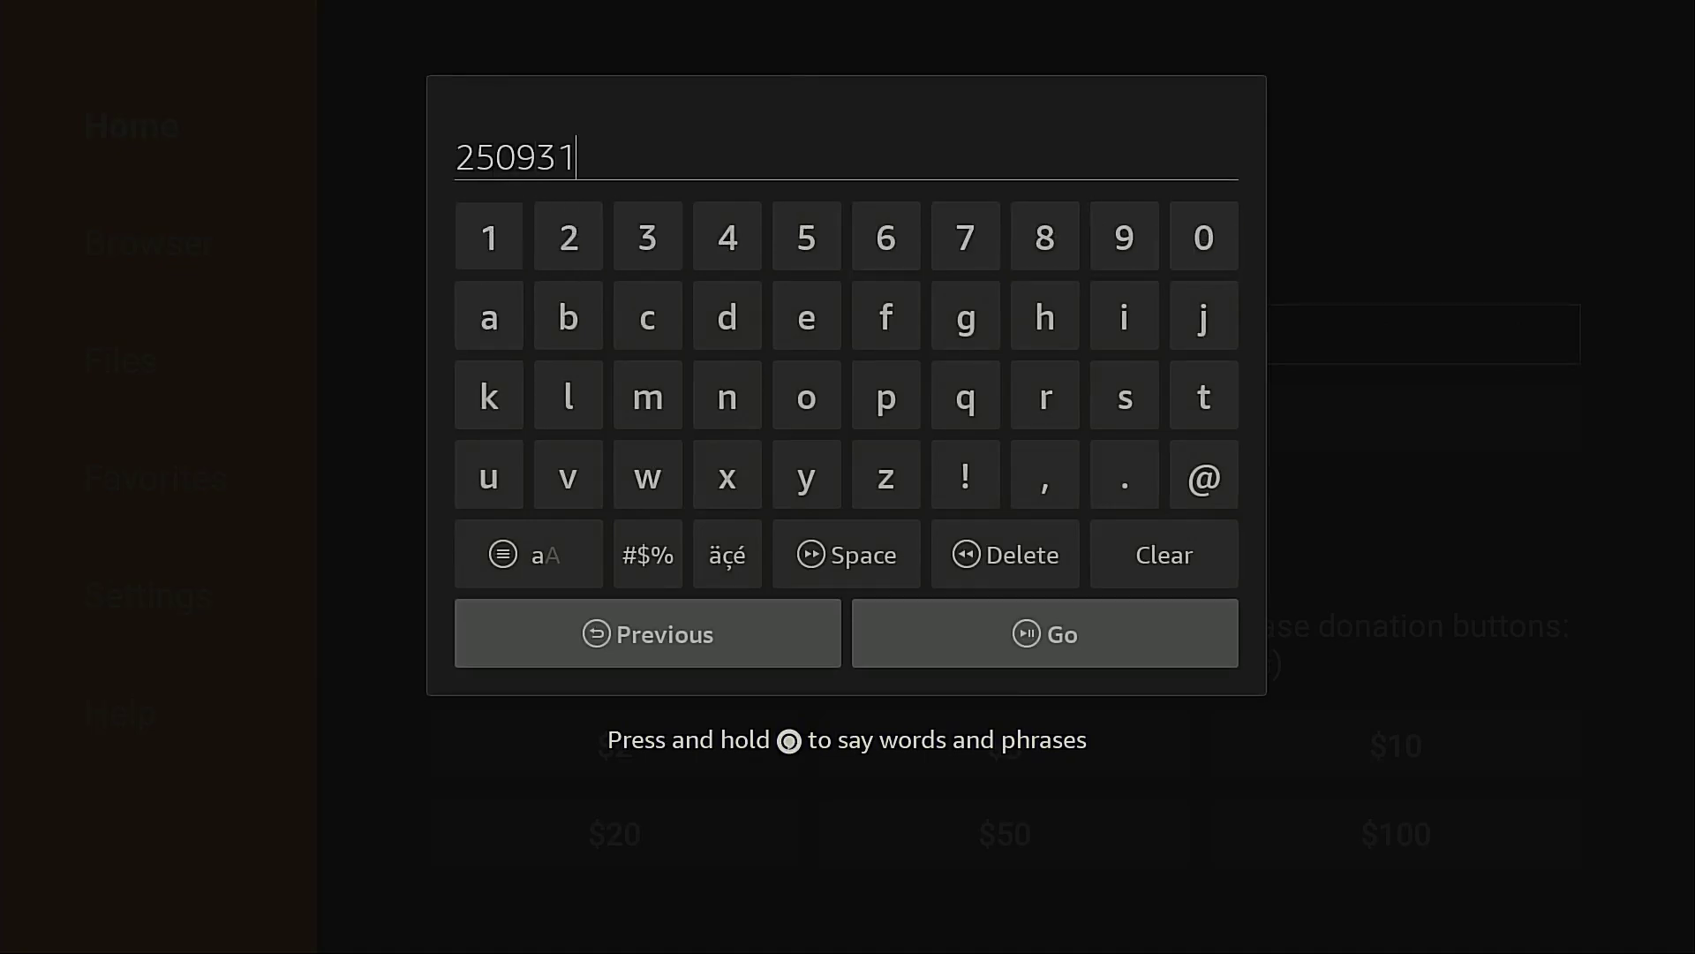
pyautogui.press('Down')
pyautogui.press('Down')
pyautogui.press('Down')
pyautogui.press('Down')
pyautogui.press('Down')
pyautogui.press('Right')
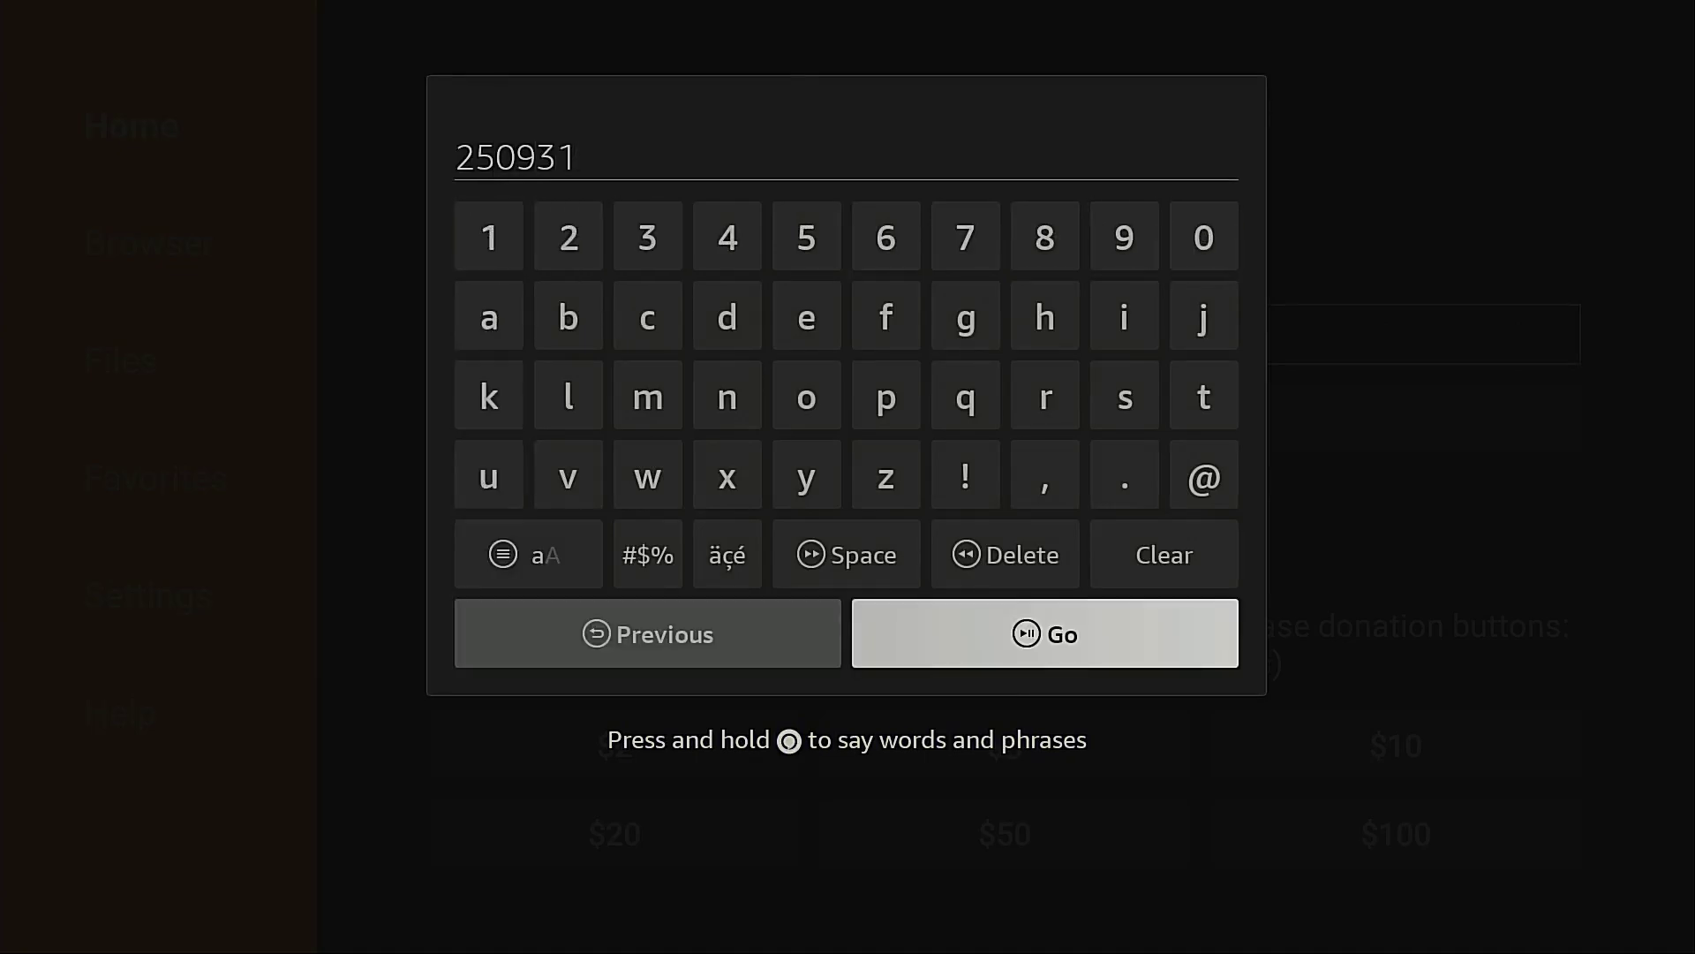
pyautogui.press('Return')
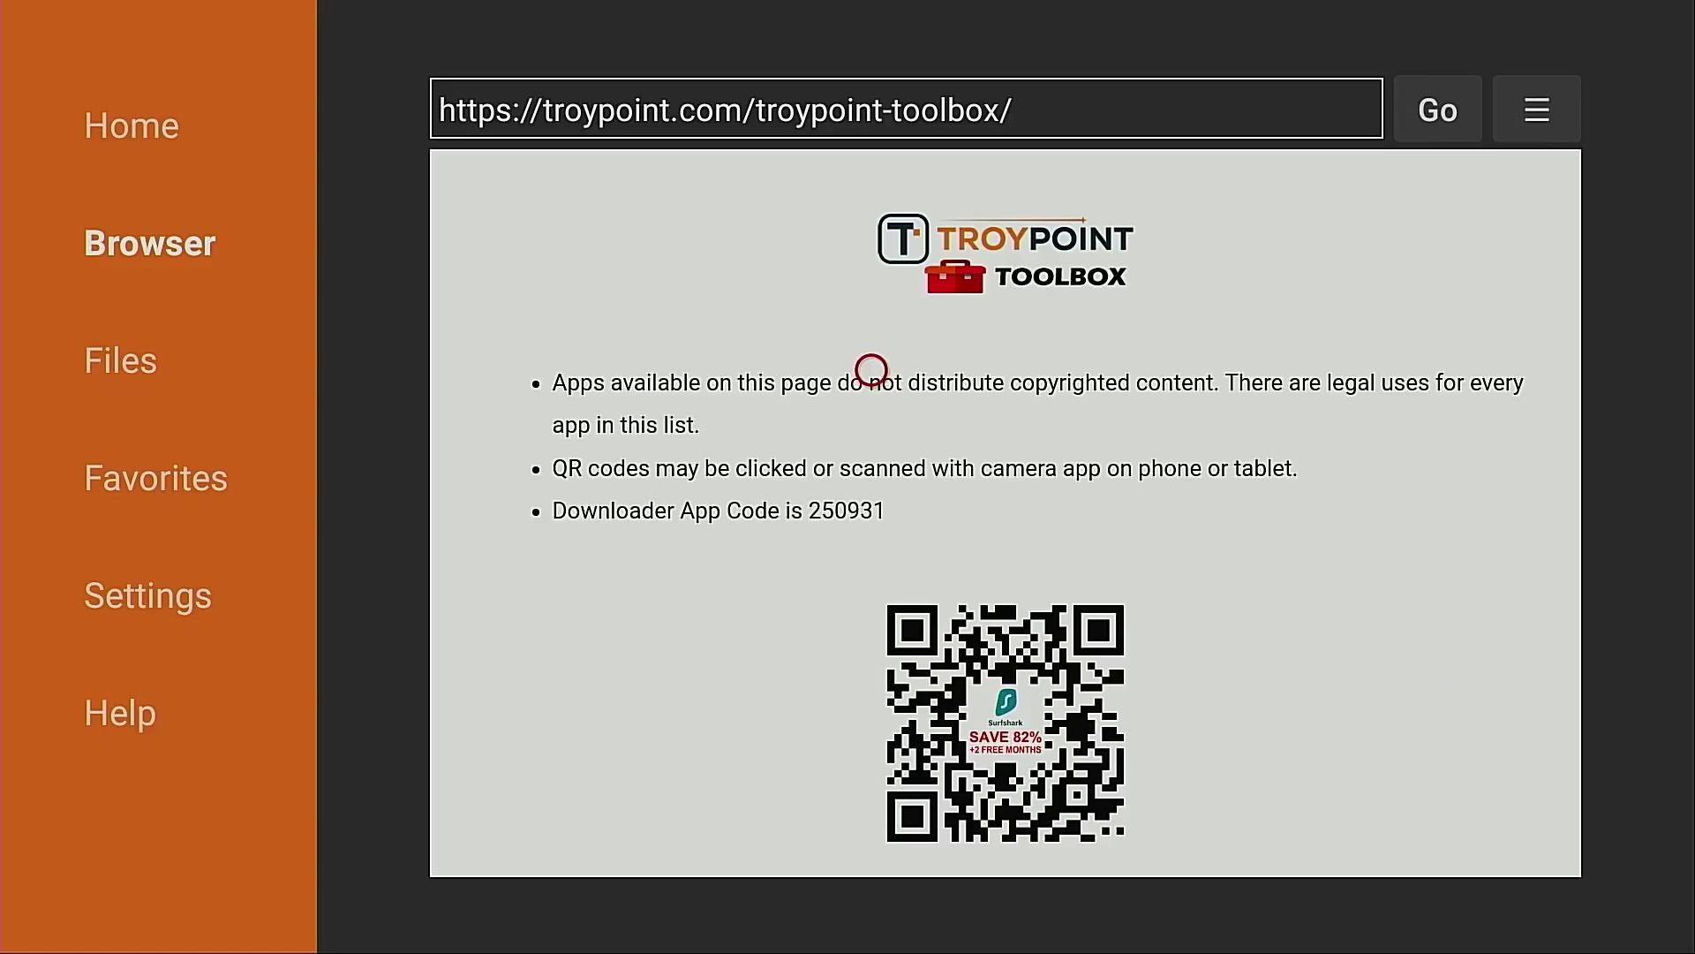
# - Save the current TROYPOINT Toolbox page as a Downloader favorite
pyautogui.press('Menu')
pyautogui.press('Down')
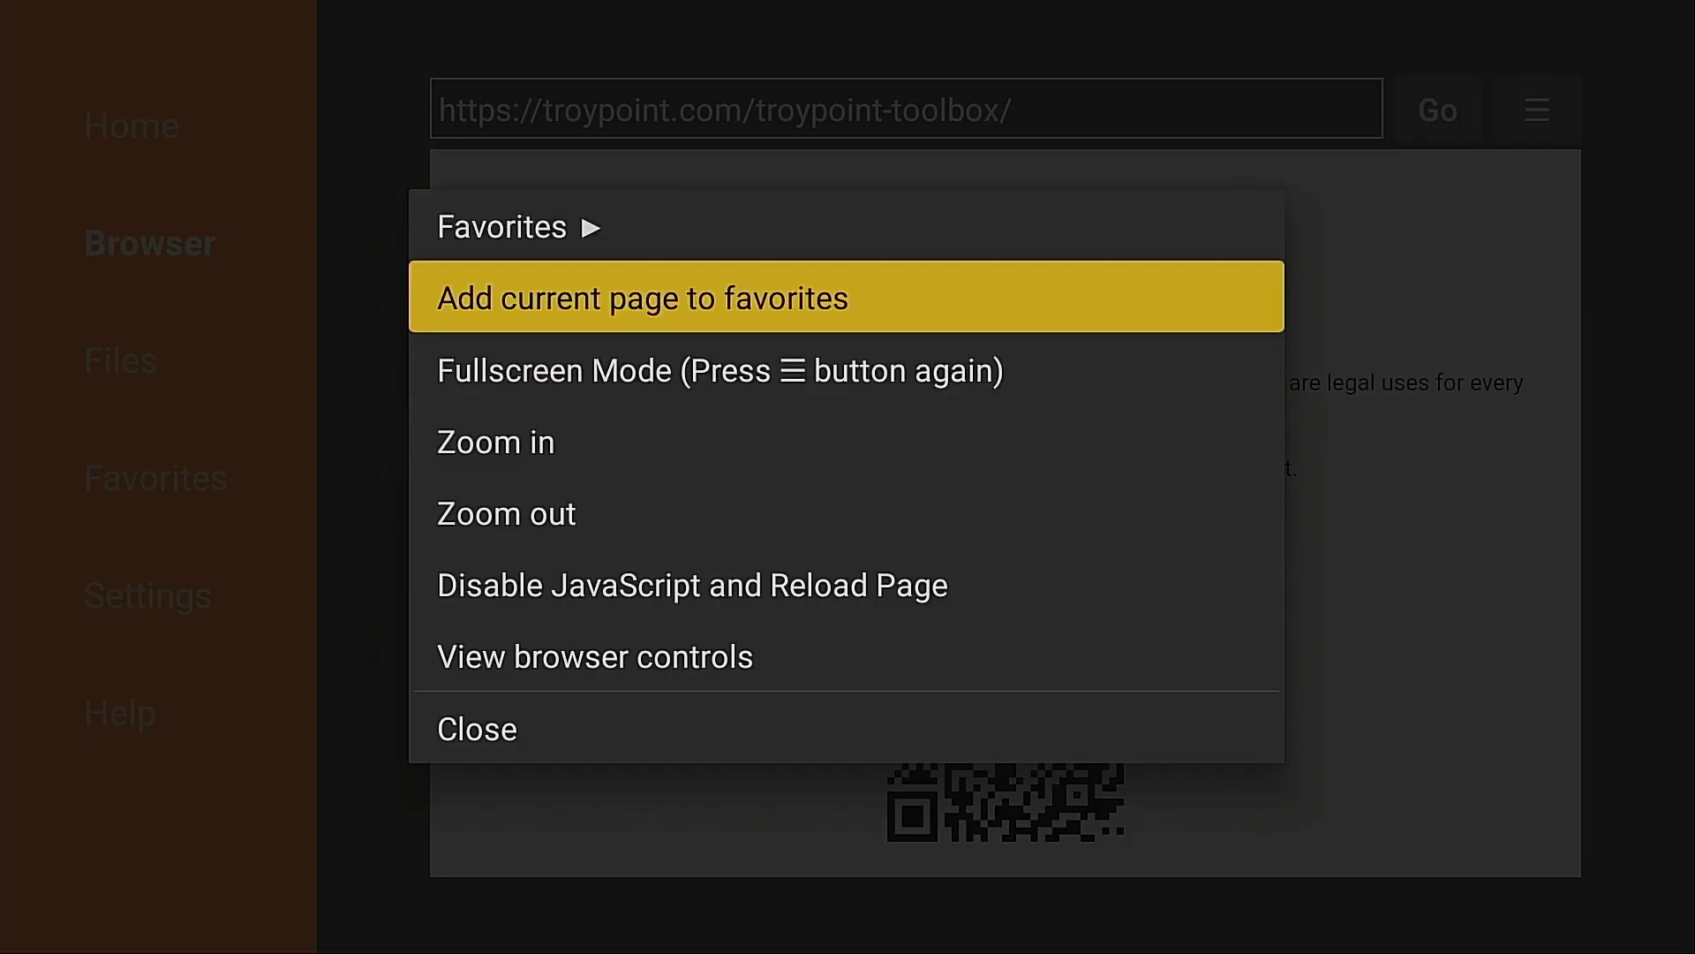
pyautogui.press('Return')
pyautogui.press('Down')
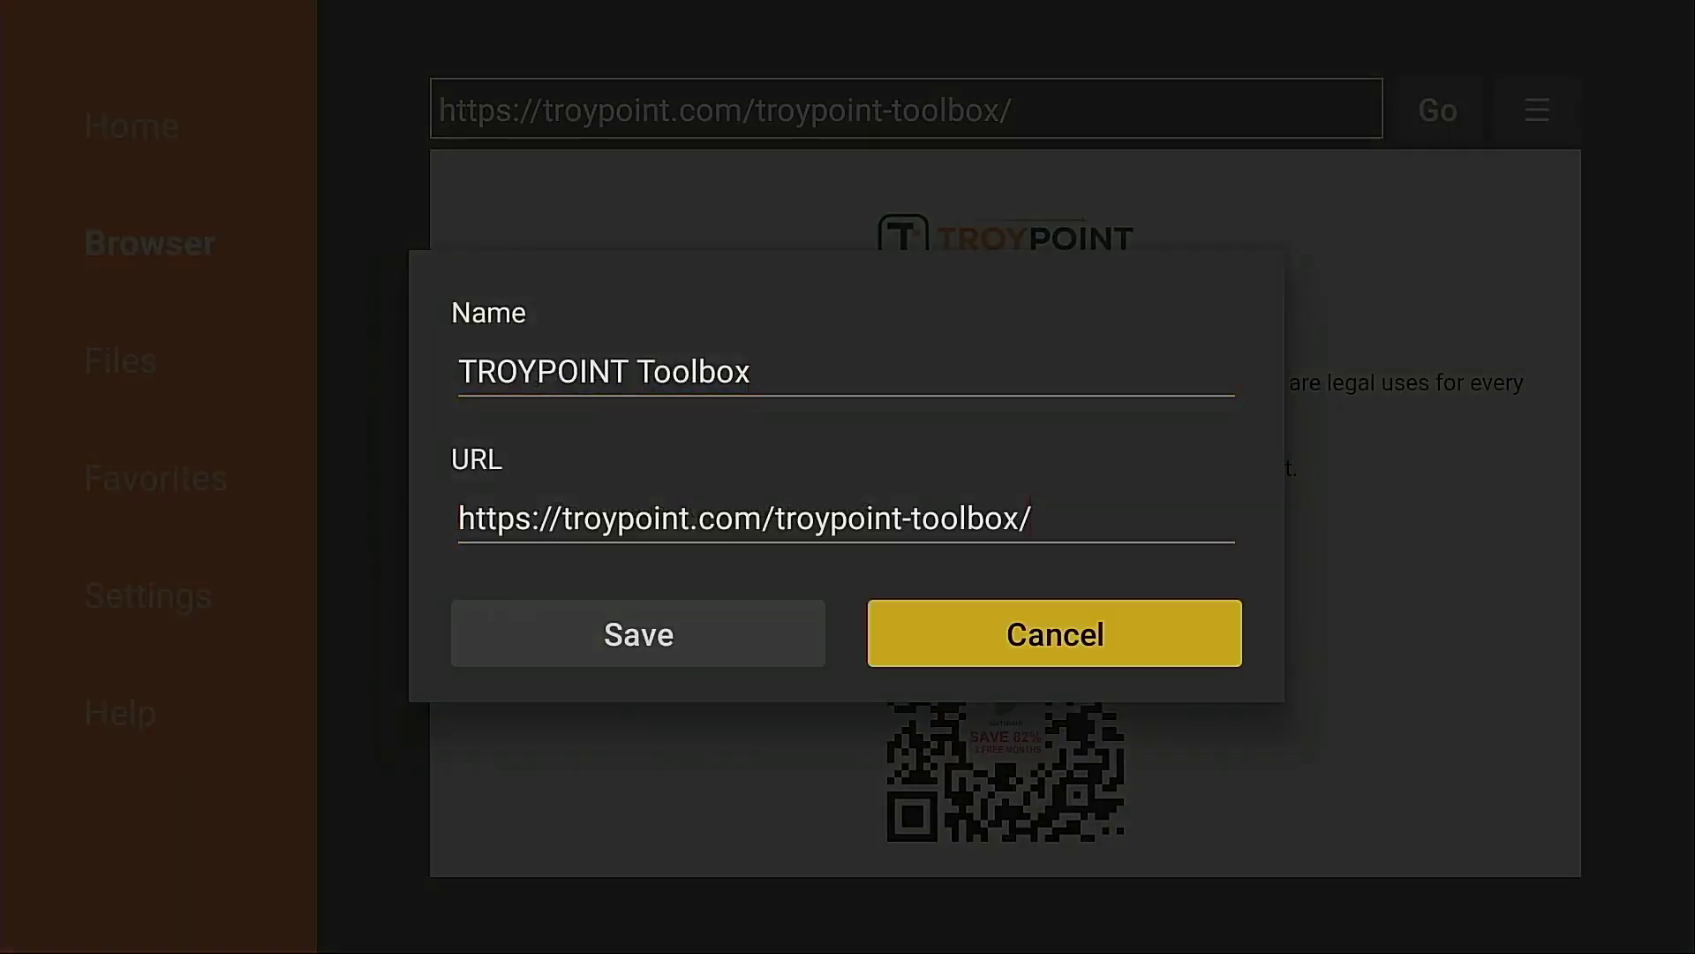
pyautogui.press('Left')
pyautogui.press('Return')
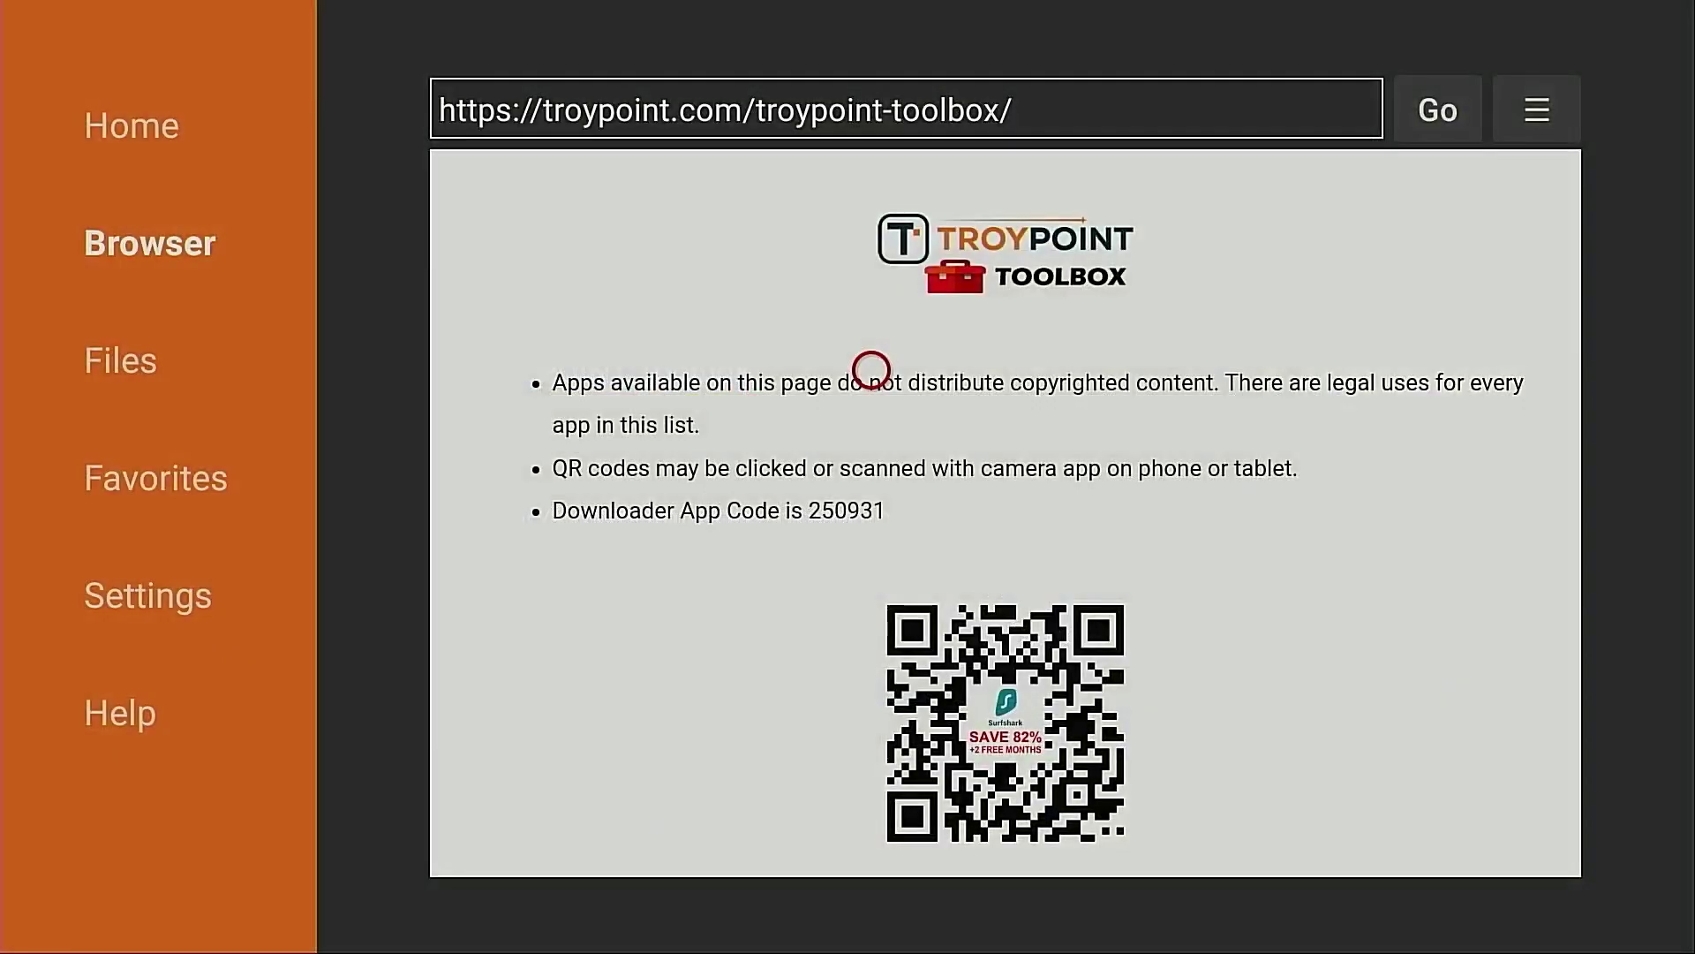
# - Reopen the TROYPOINT Toolbox page from the Favorites section
pyautogui.press('Left')
pyautogui.press('Down')
pyautogui.press('Down')
pyautogui.press('Down')
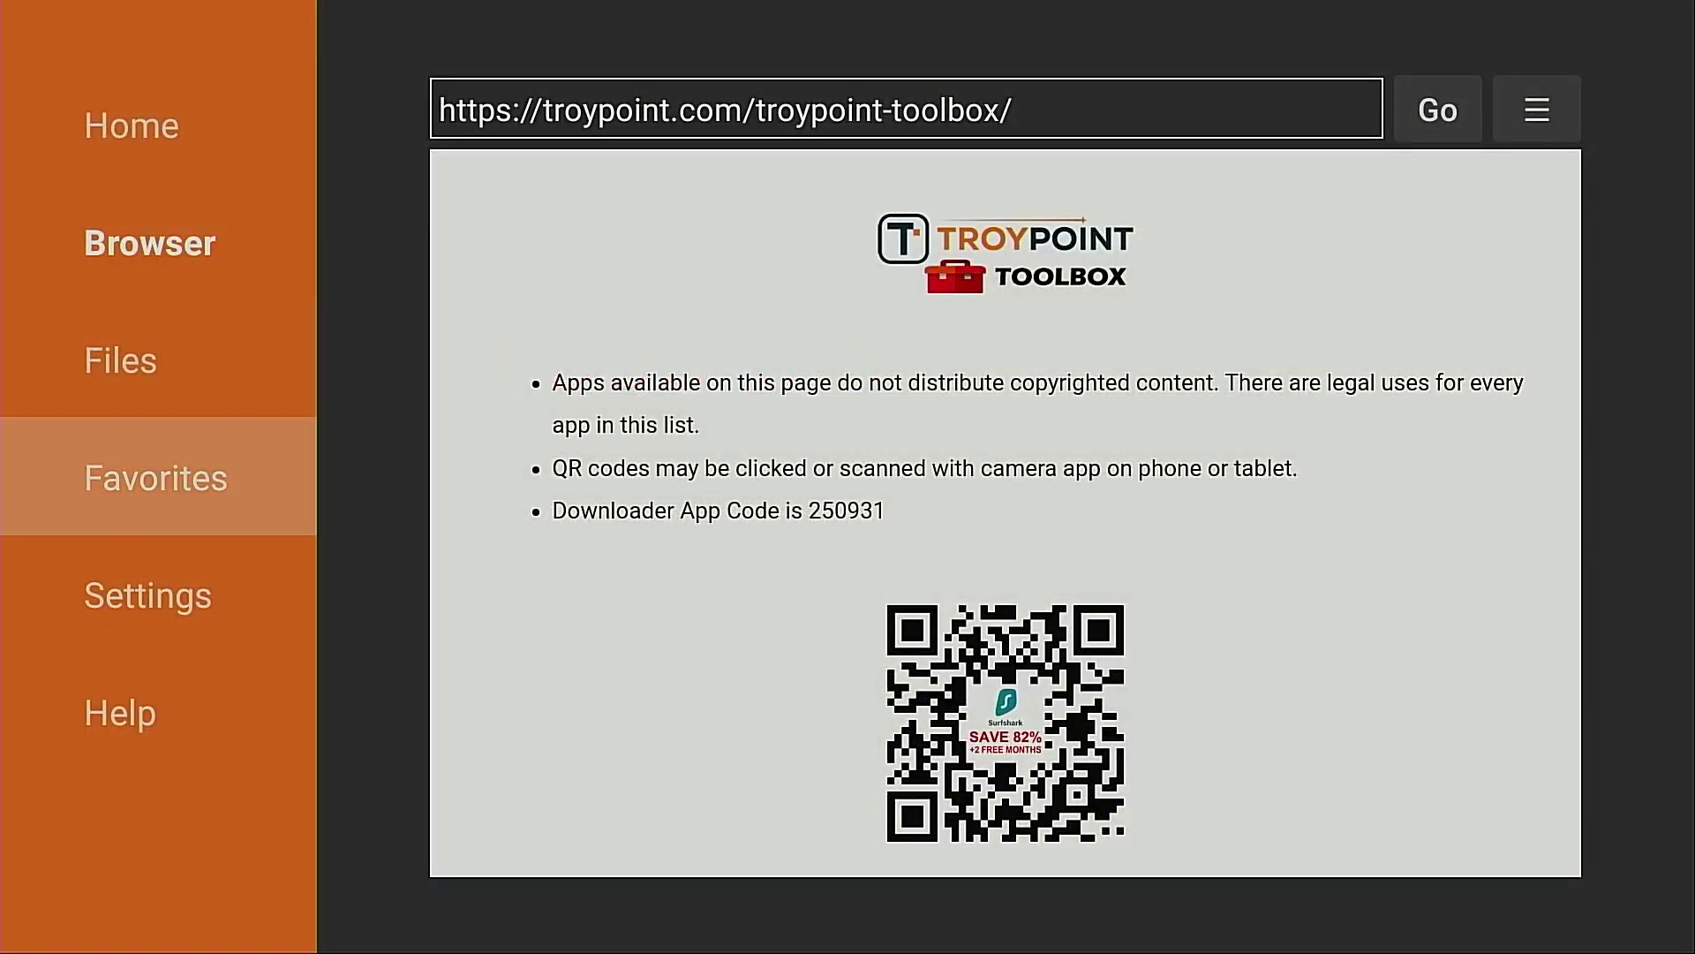
pyautogui.press('Return')
pyautogui.press('Right')
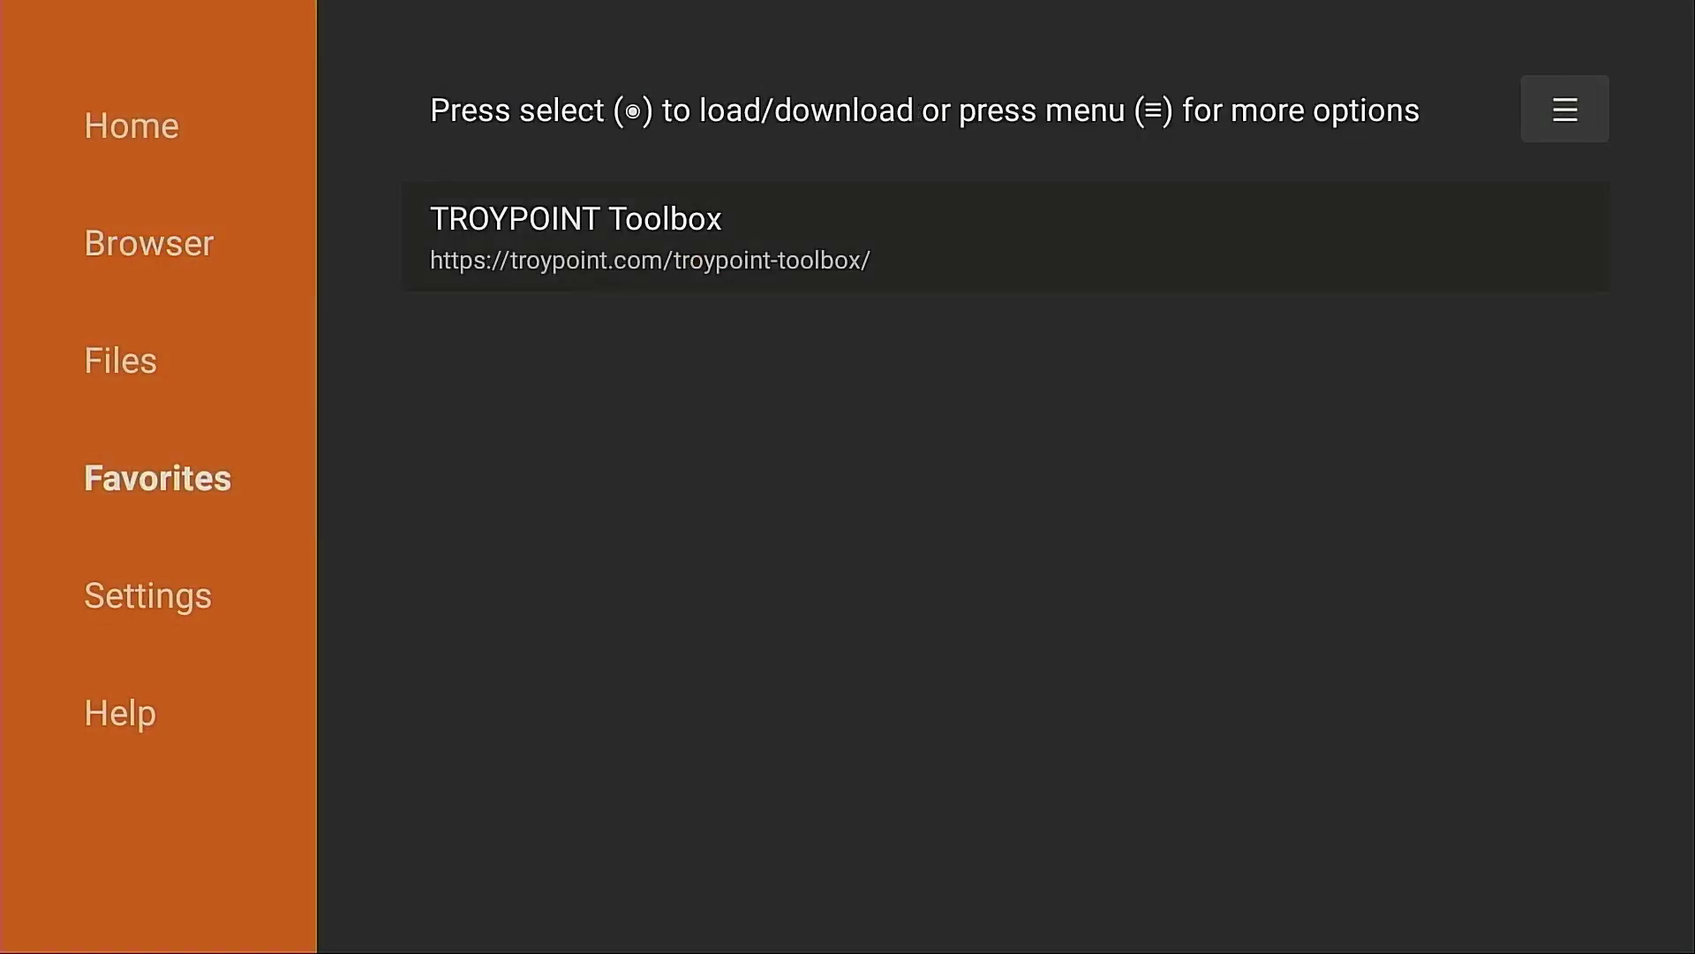
pyautogui.press('Return')
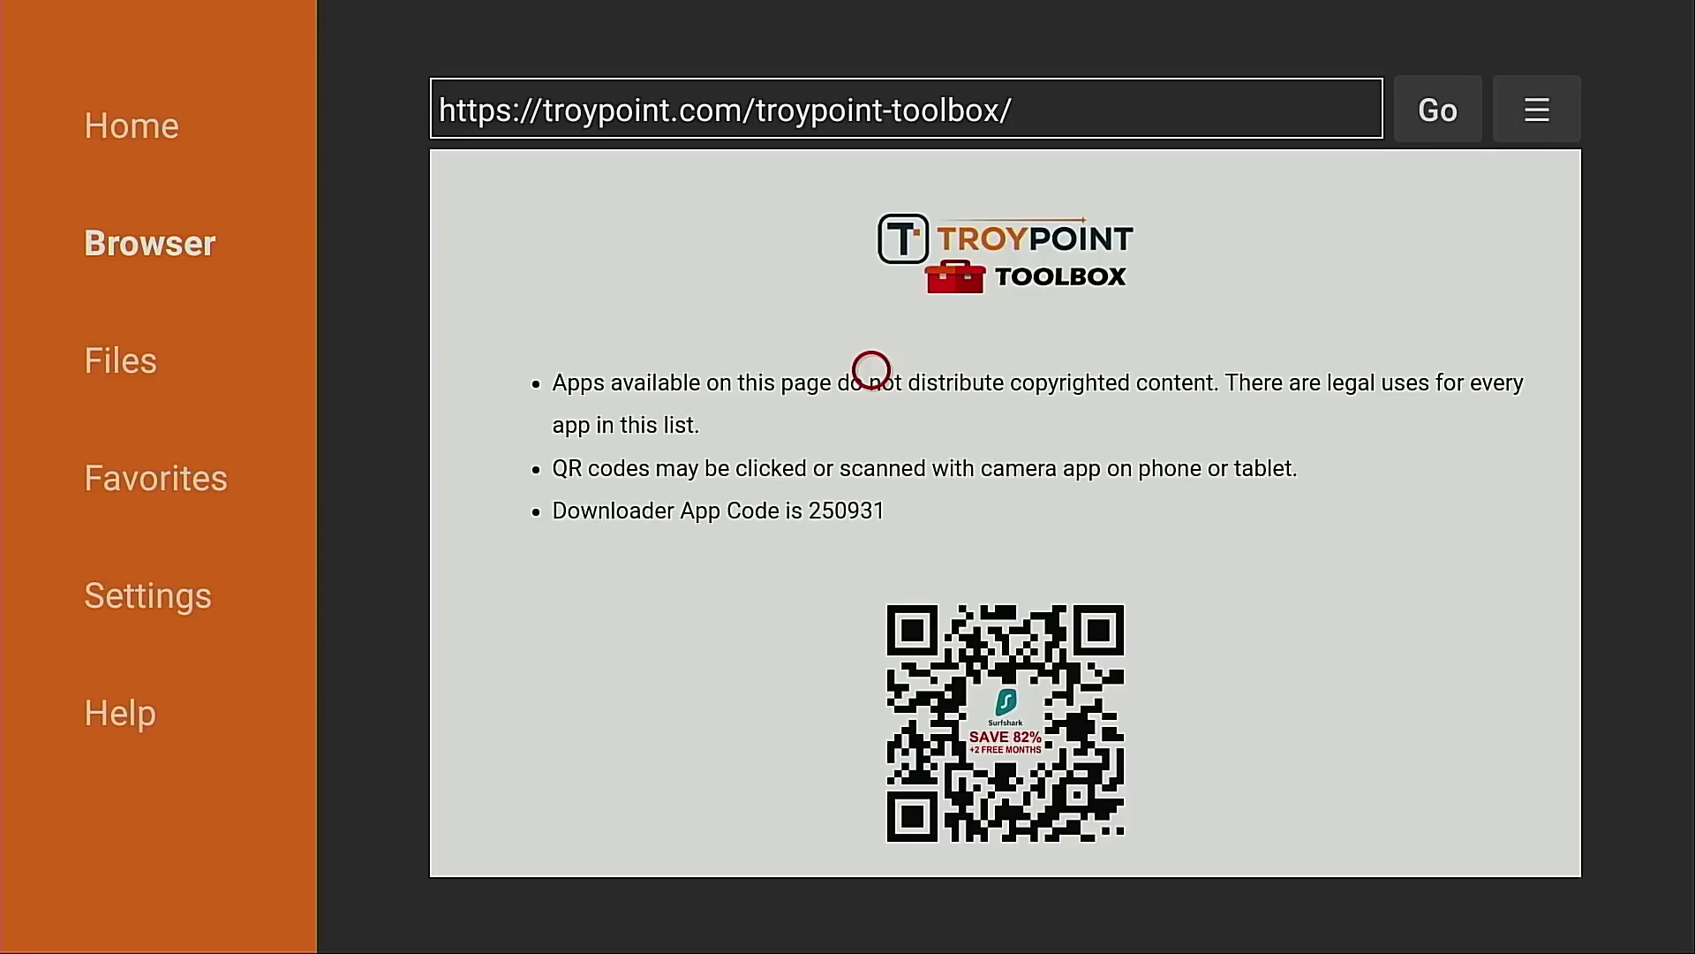
# - Scroll to the Surfshark section of the Toolbox page and download its APK
pyautogui.scroll(-10, 871, 369)
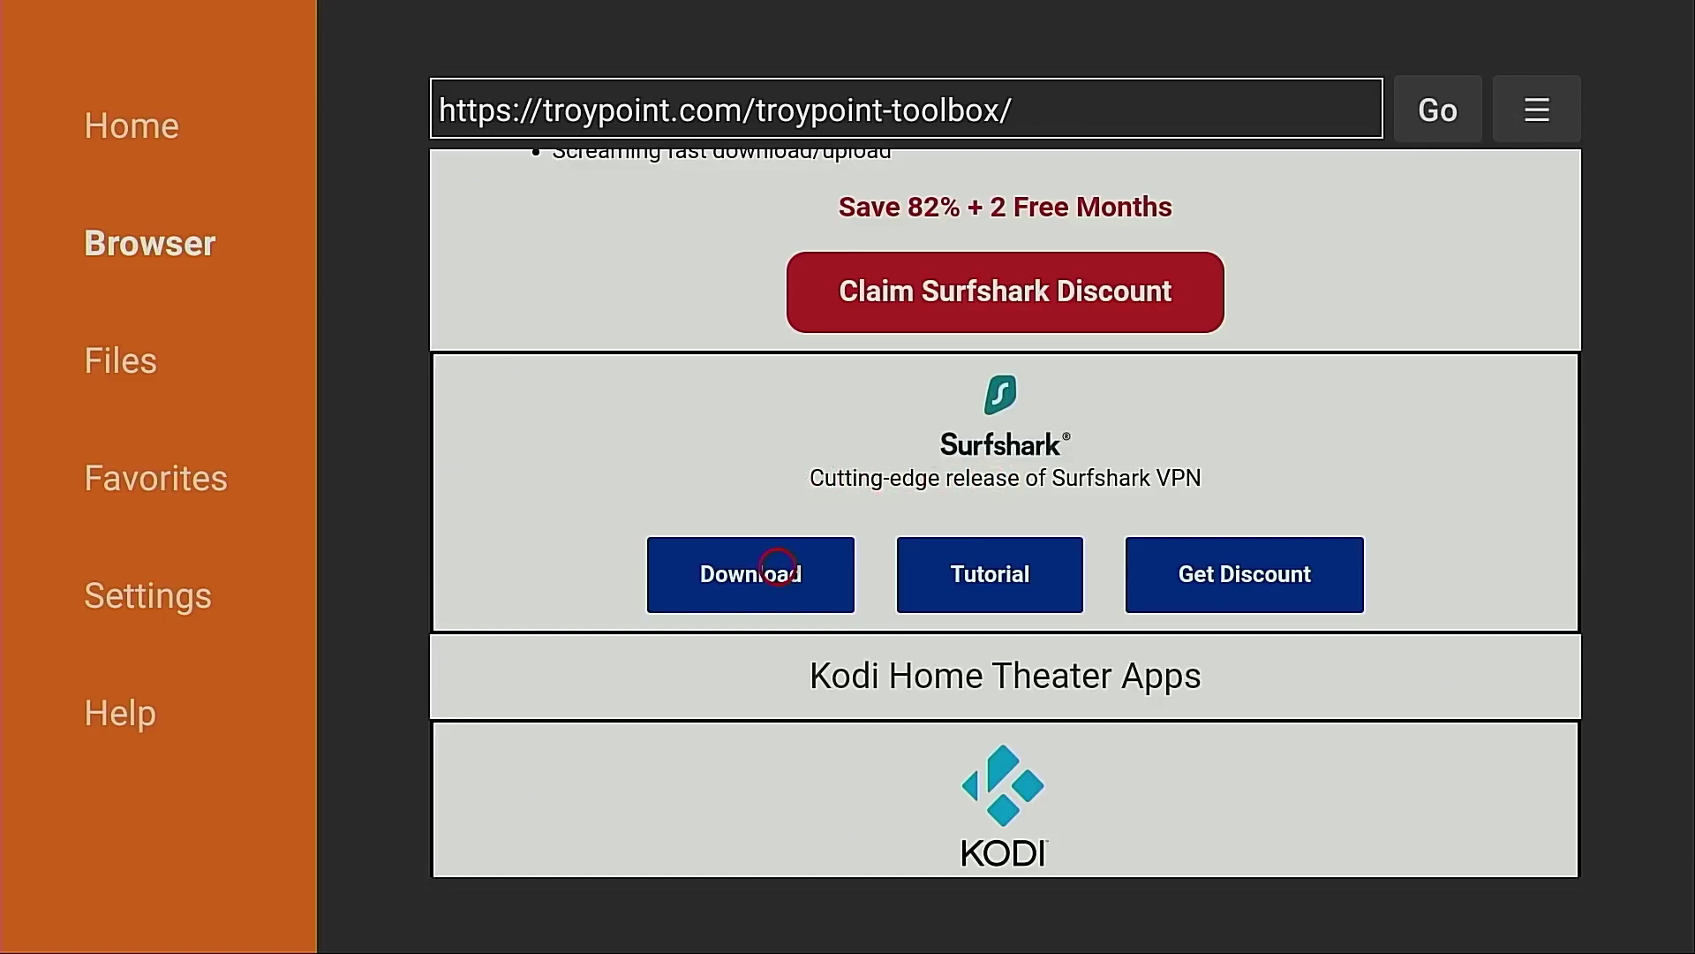
pyautogui.click(777, 565)
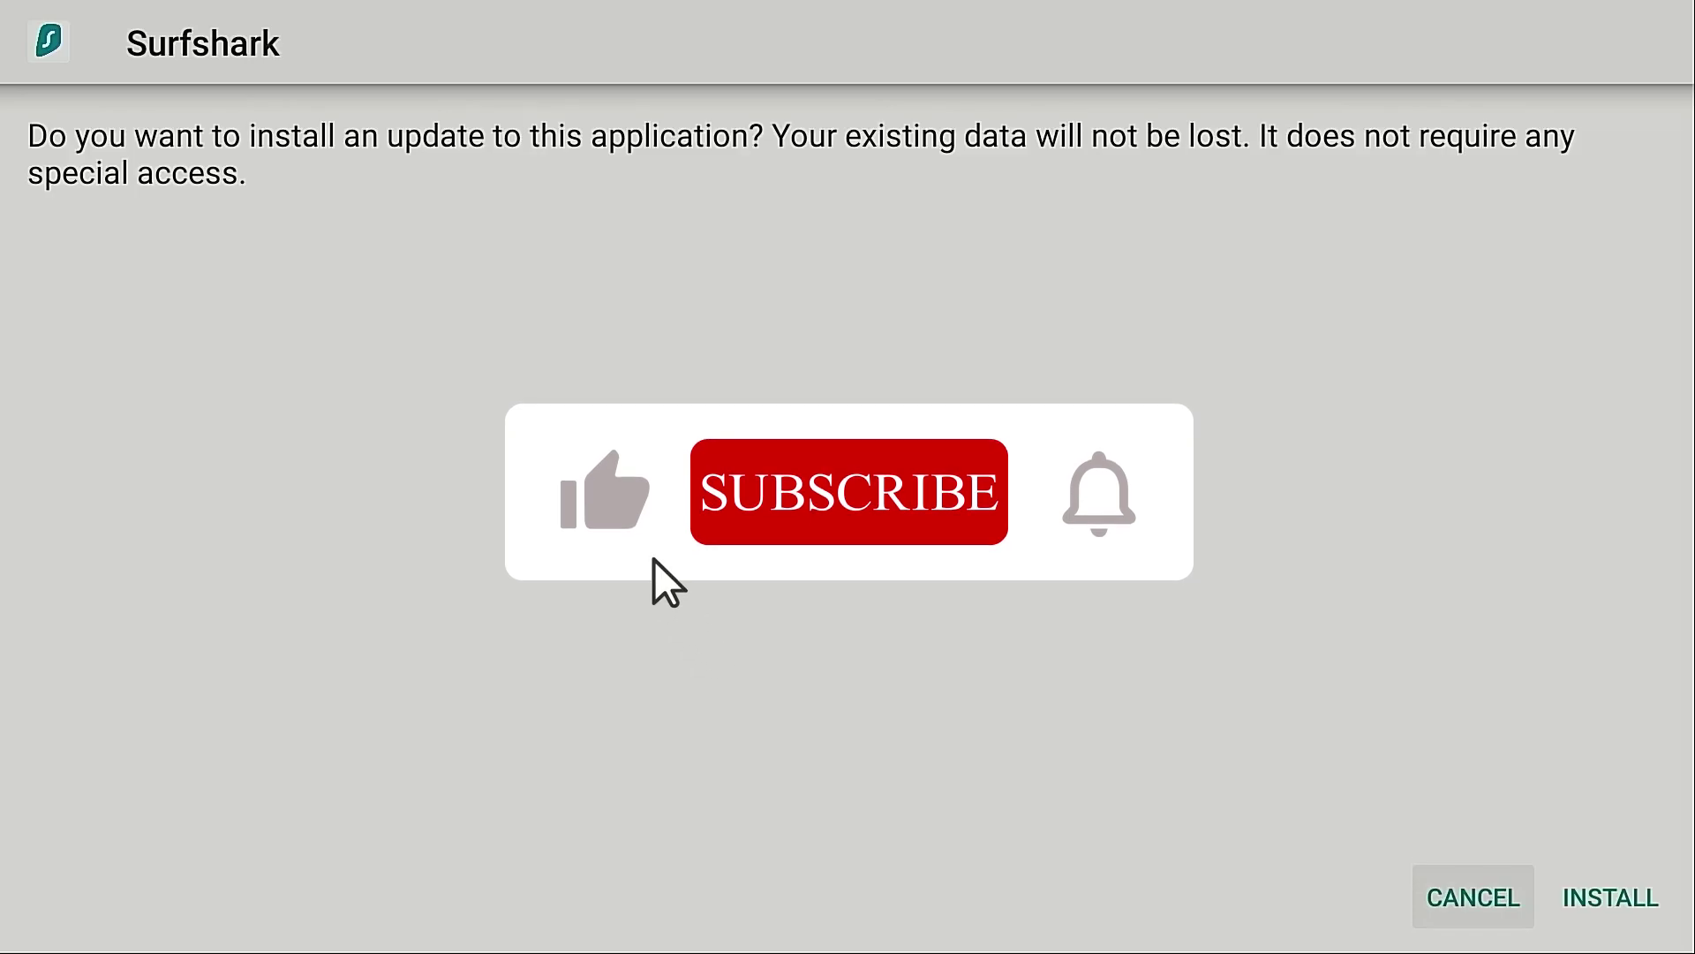
# - Install the Surfshark update and dismiss the 'App not installed' result
pyautogui.press('Right')
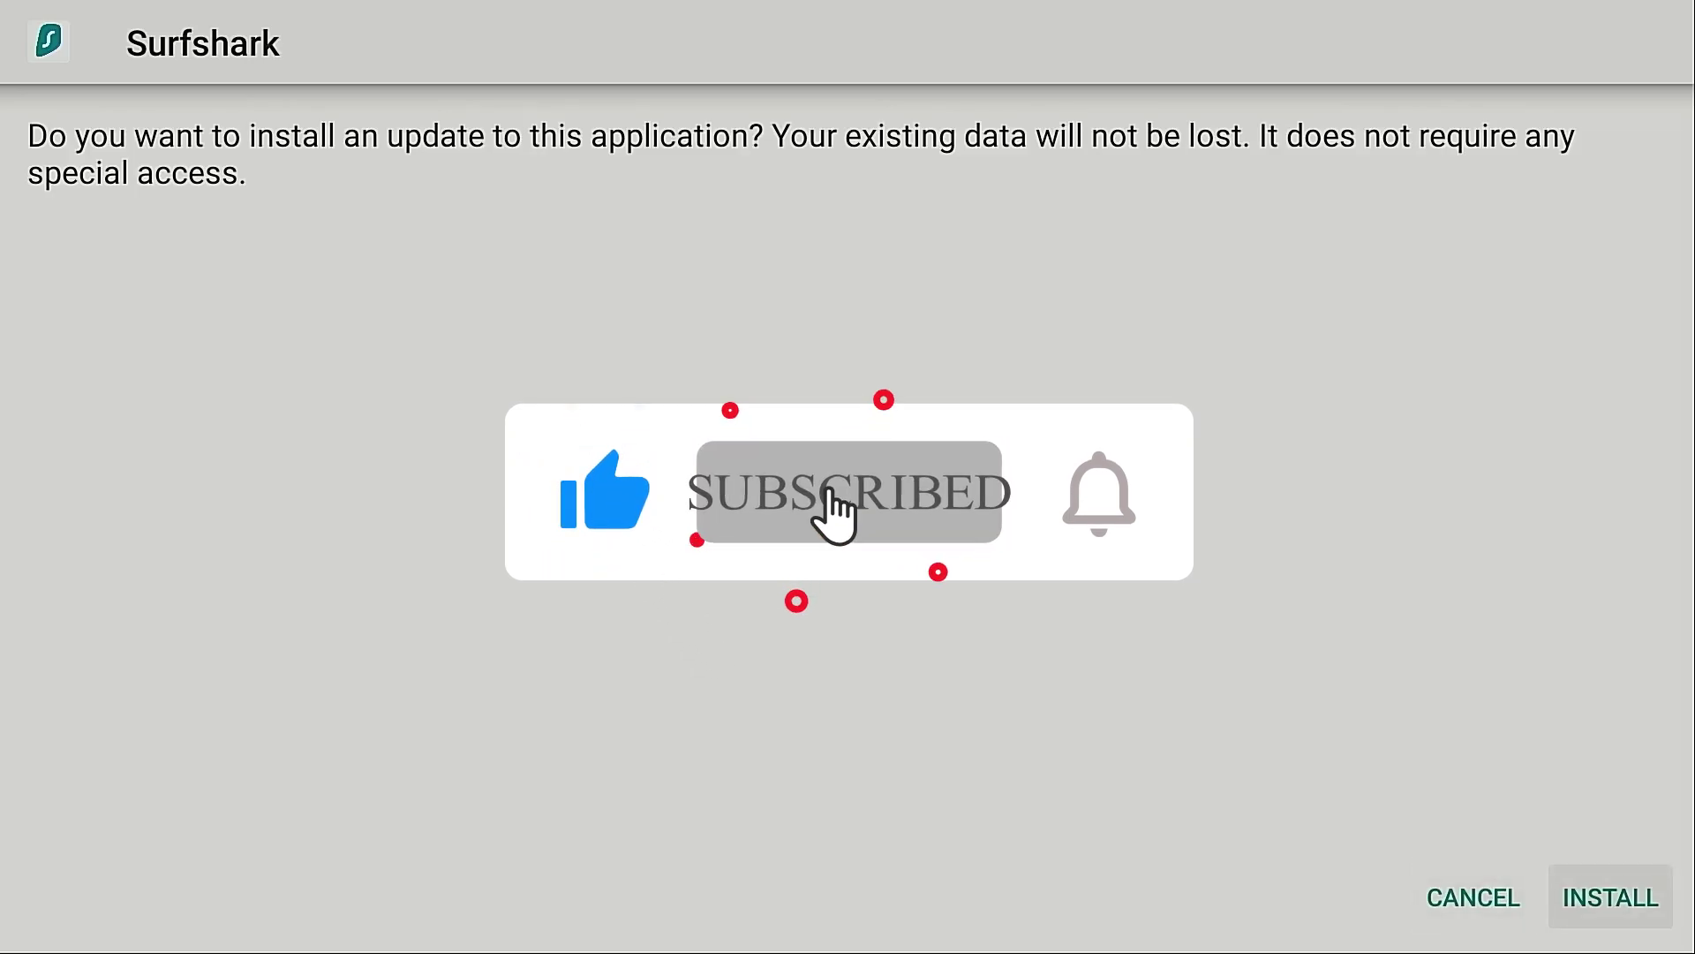
pyautogui.press('Return')
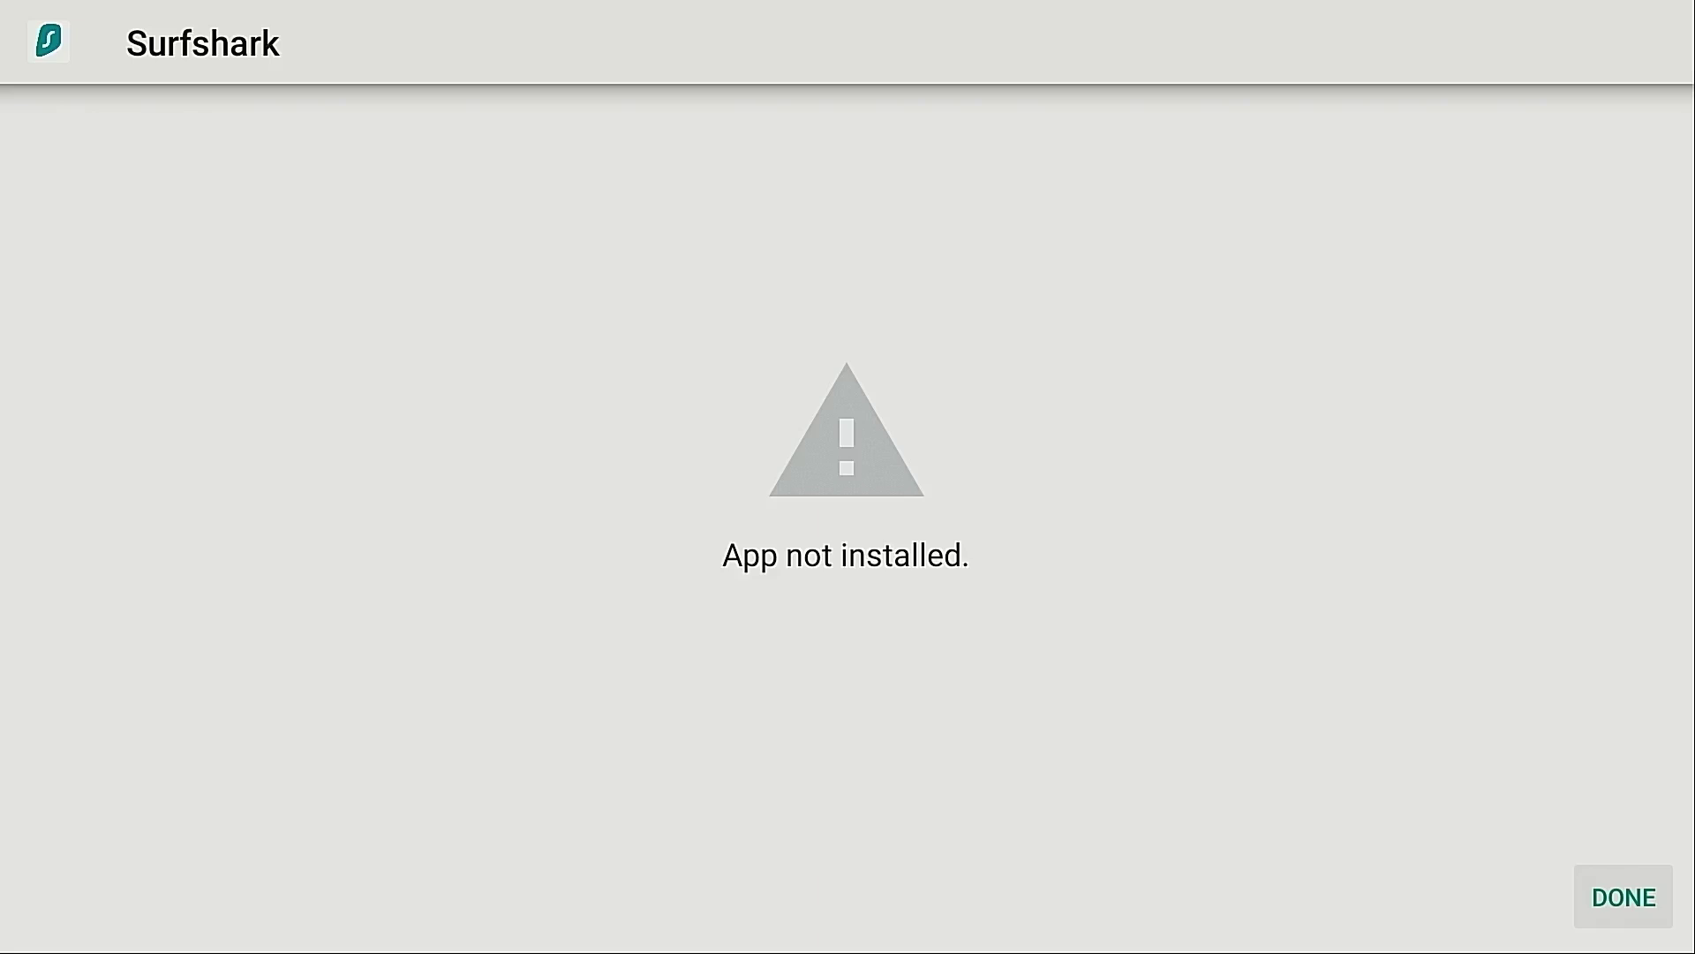
pyautogui.press('Return')
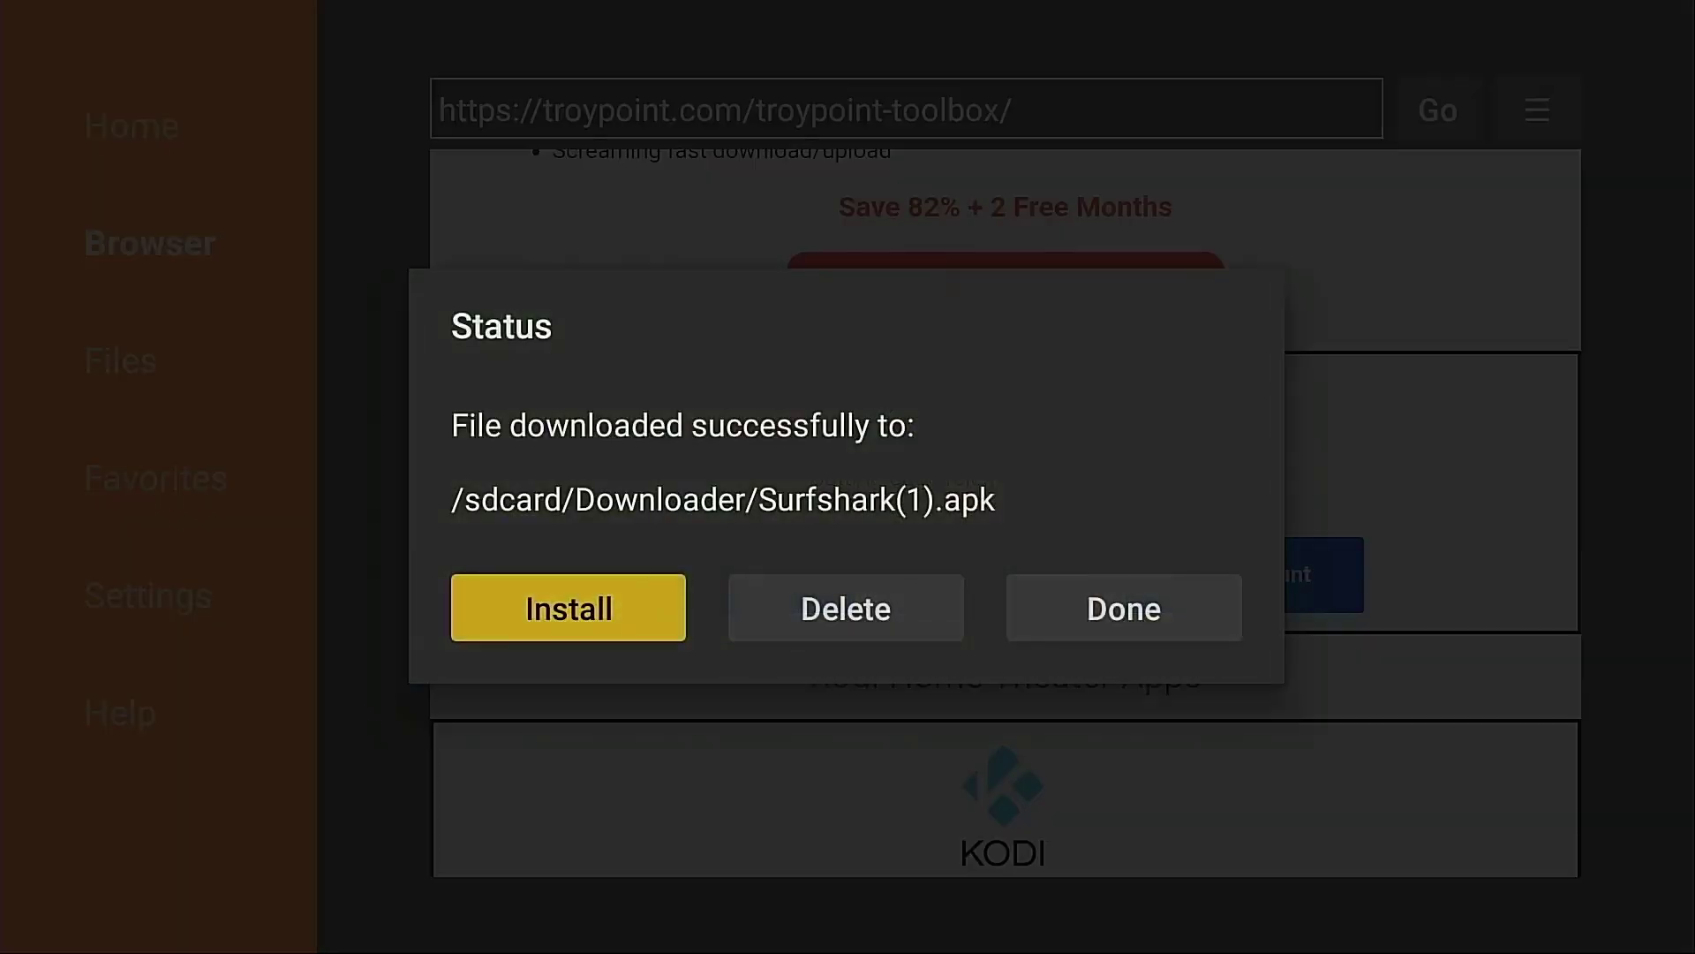
# - Delete the downloaded Surfshark(1).apk and go back to the Fire TV home screen
pyautogui.press('Right')
pyautogui.press('Return')
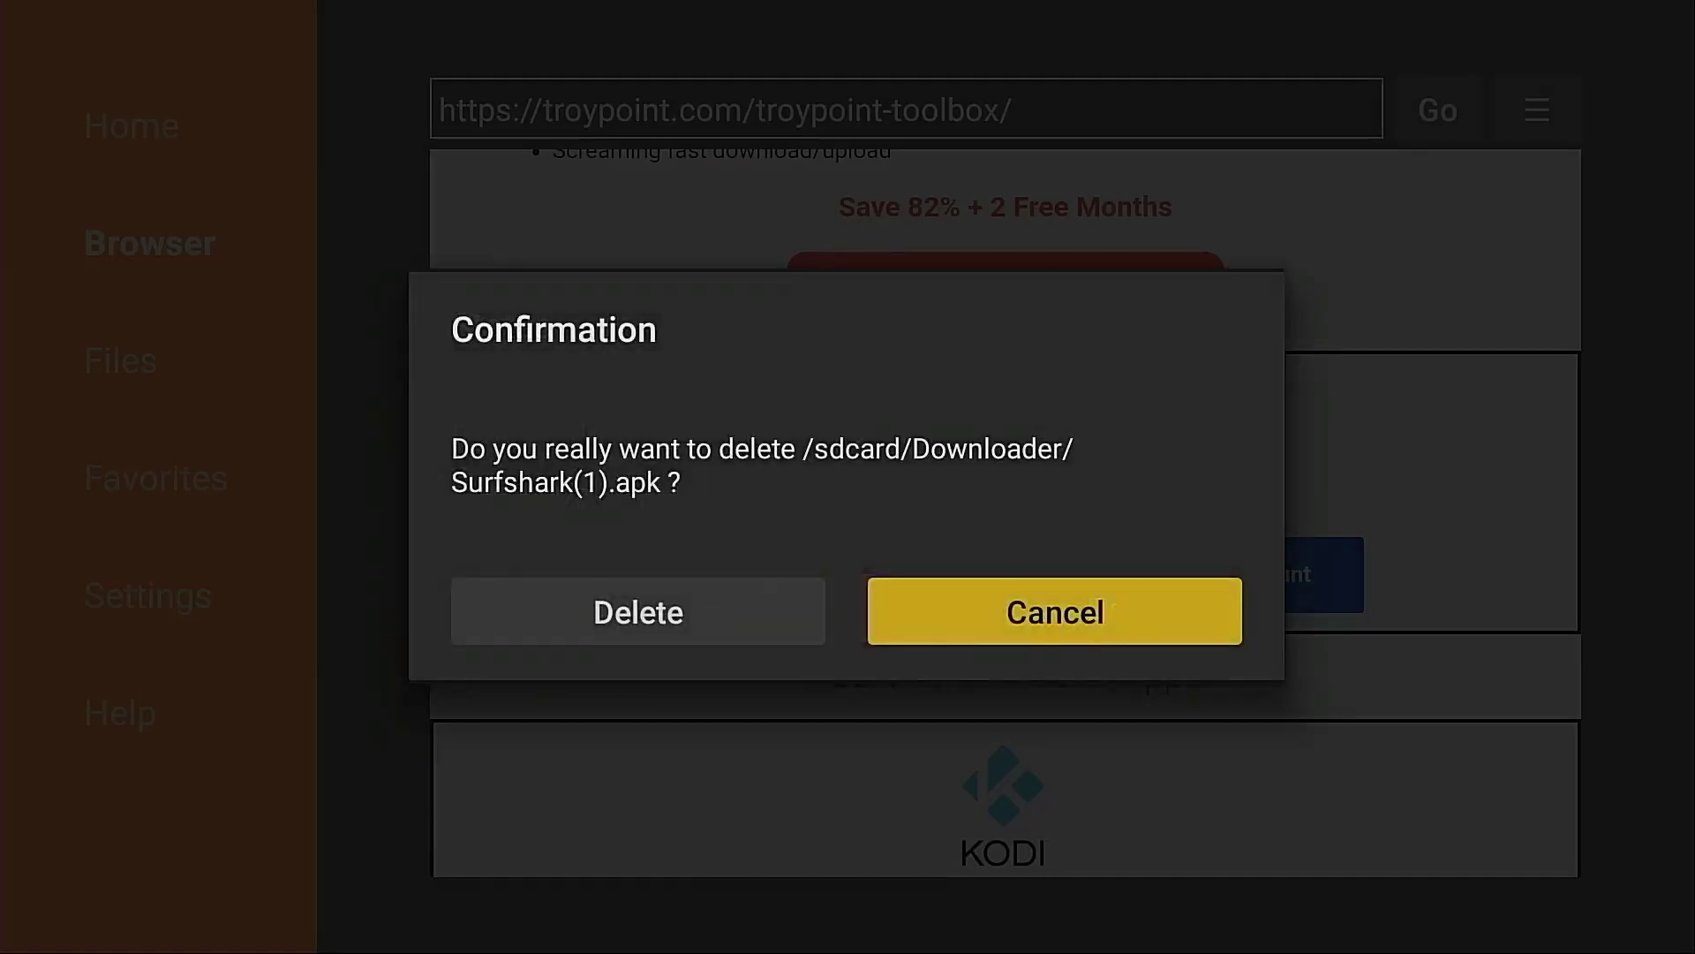
pyautogui.press('Left')
pyautogui.press('Return')
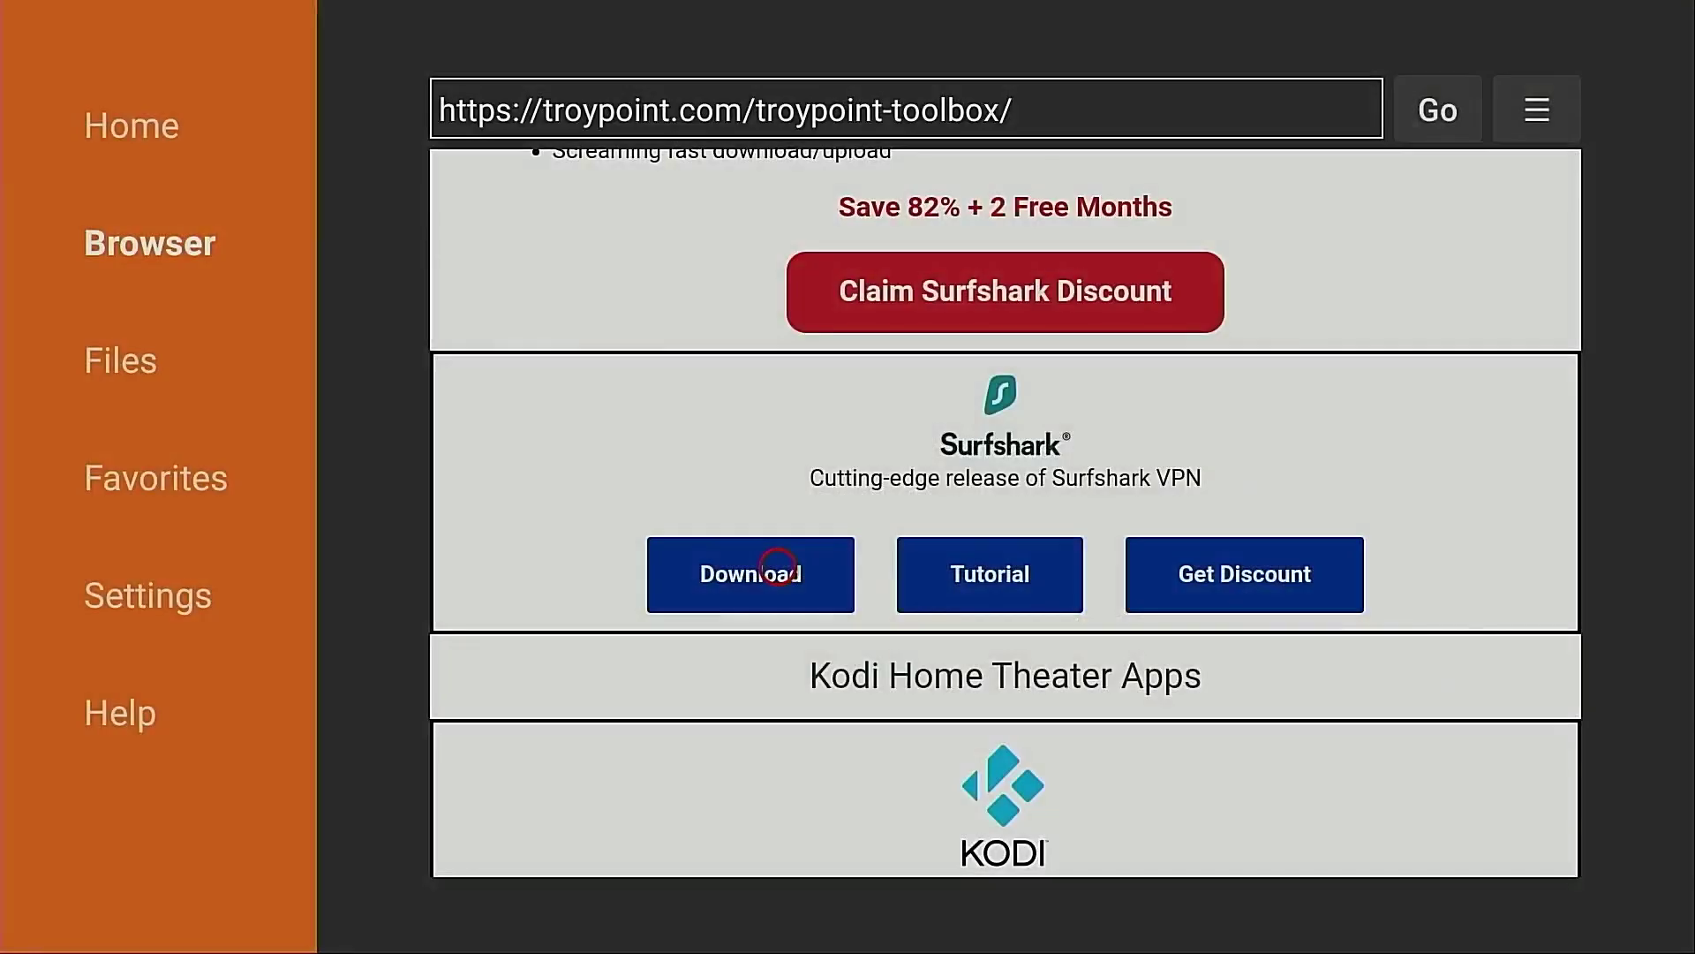
pyautogui.press('Home')
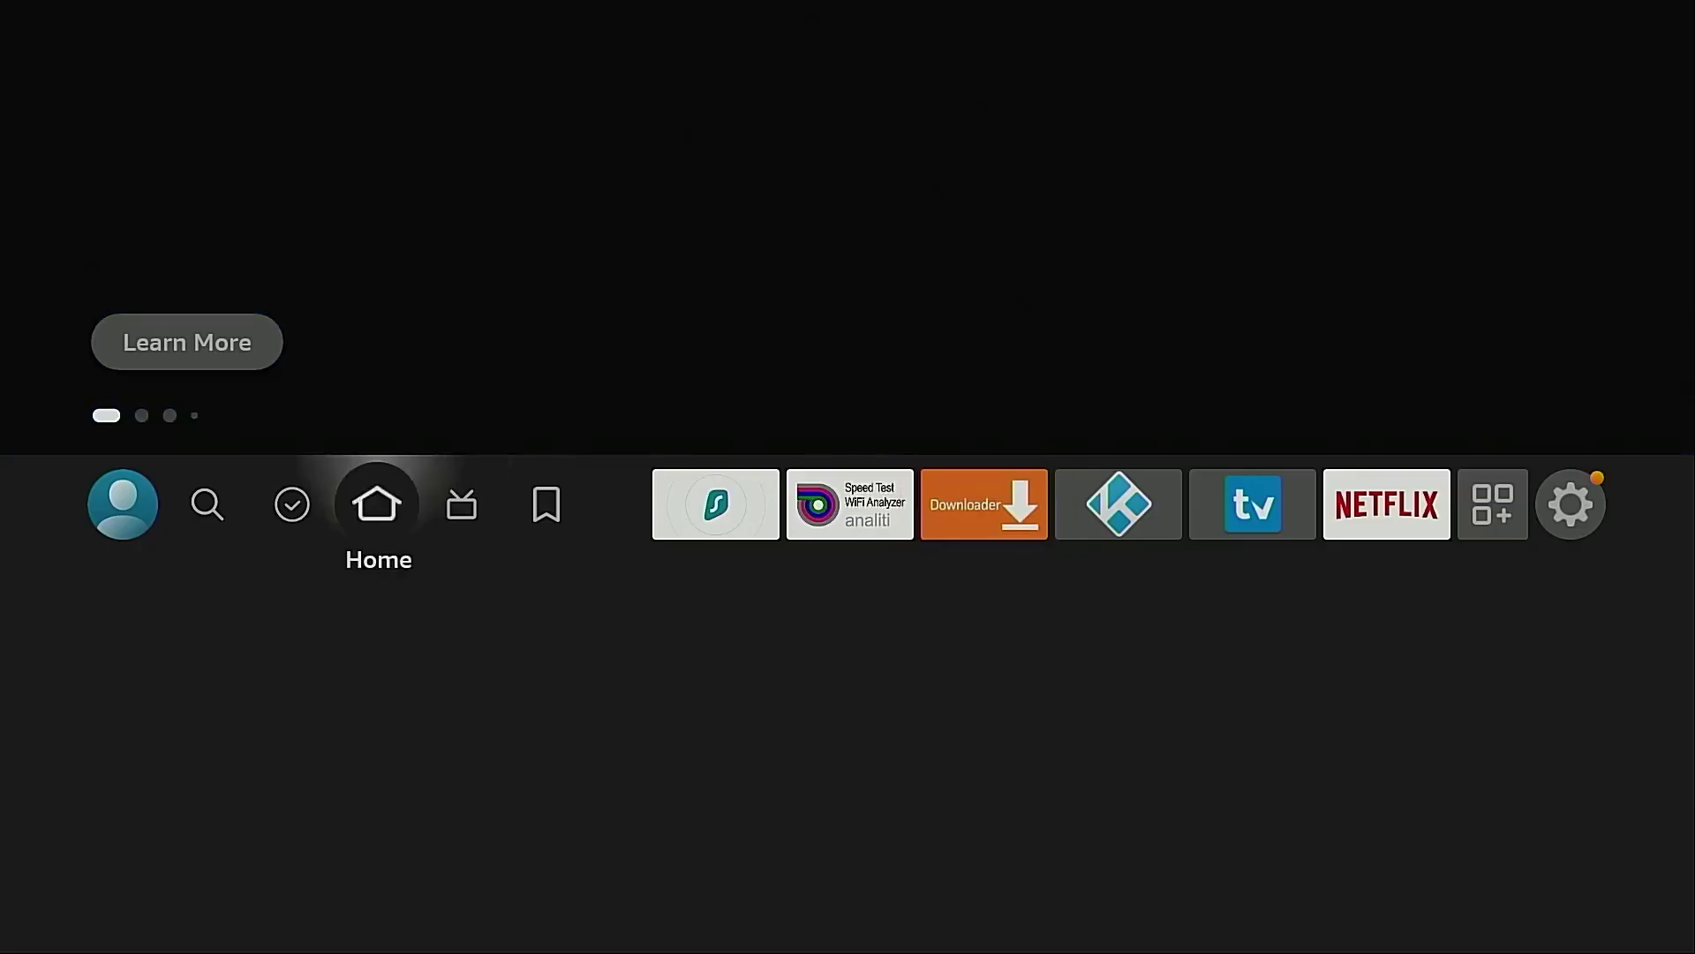
# - Launch Surfshark from its tile in the home screen app row
pyautogui.press('Right')
pyautogui.press('Right')
pyautogui.press('Right')
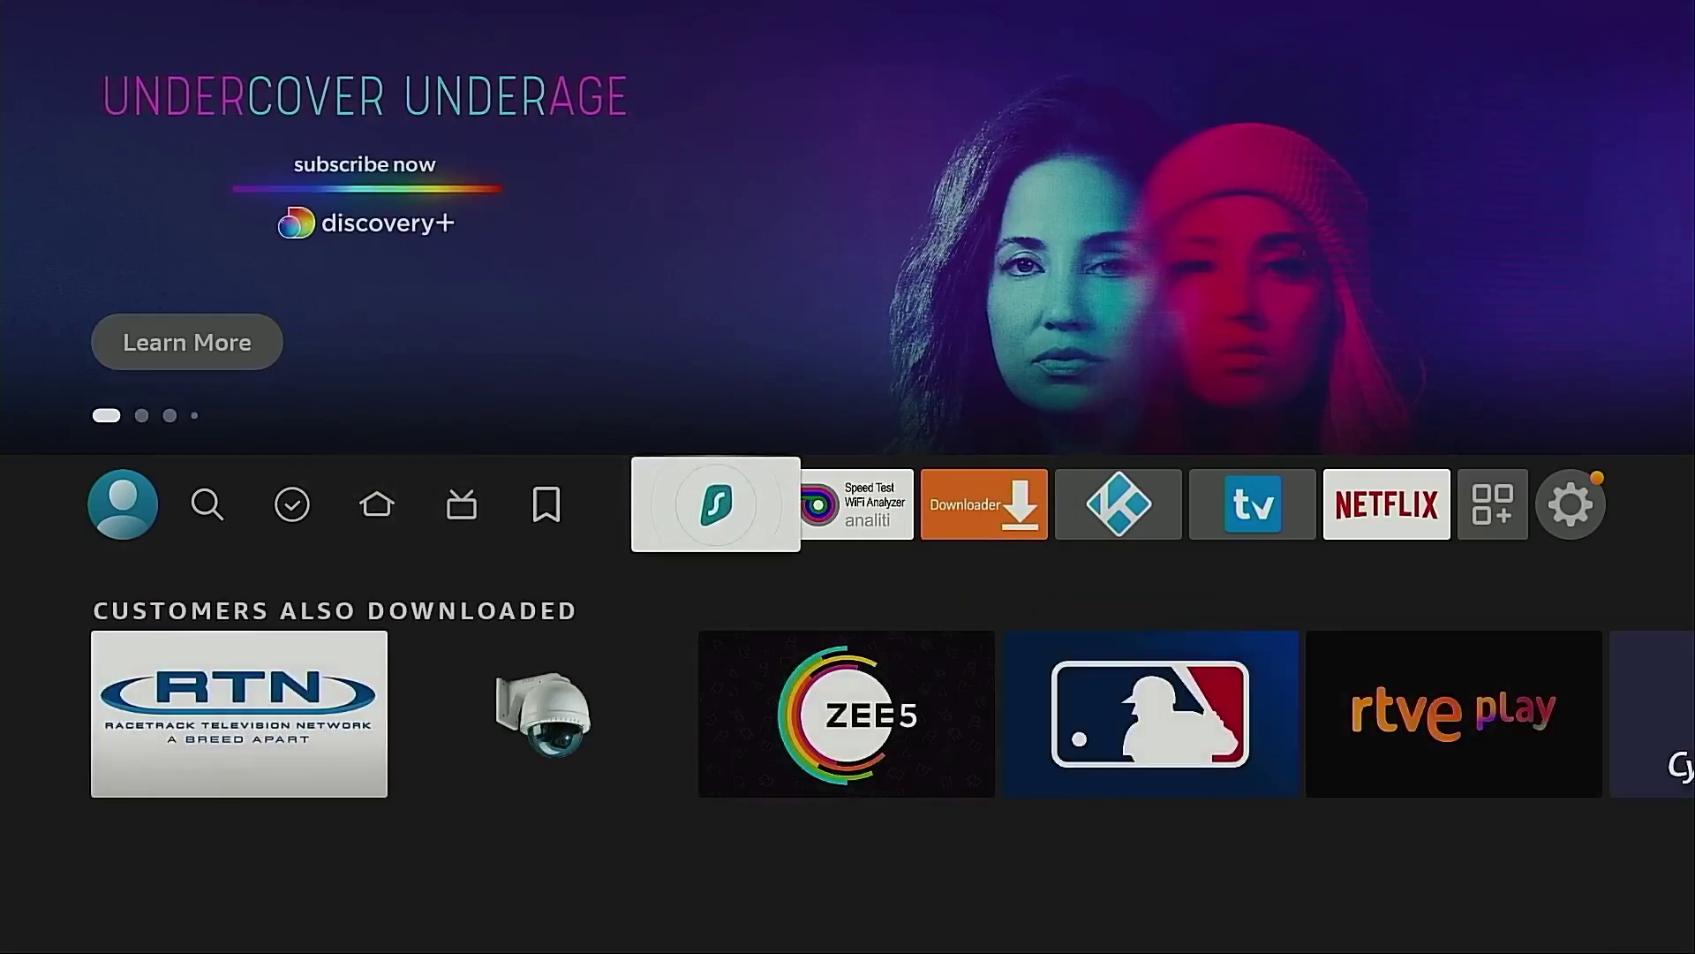
pyautogui.press('Return')
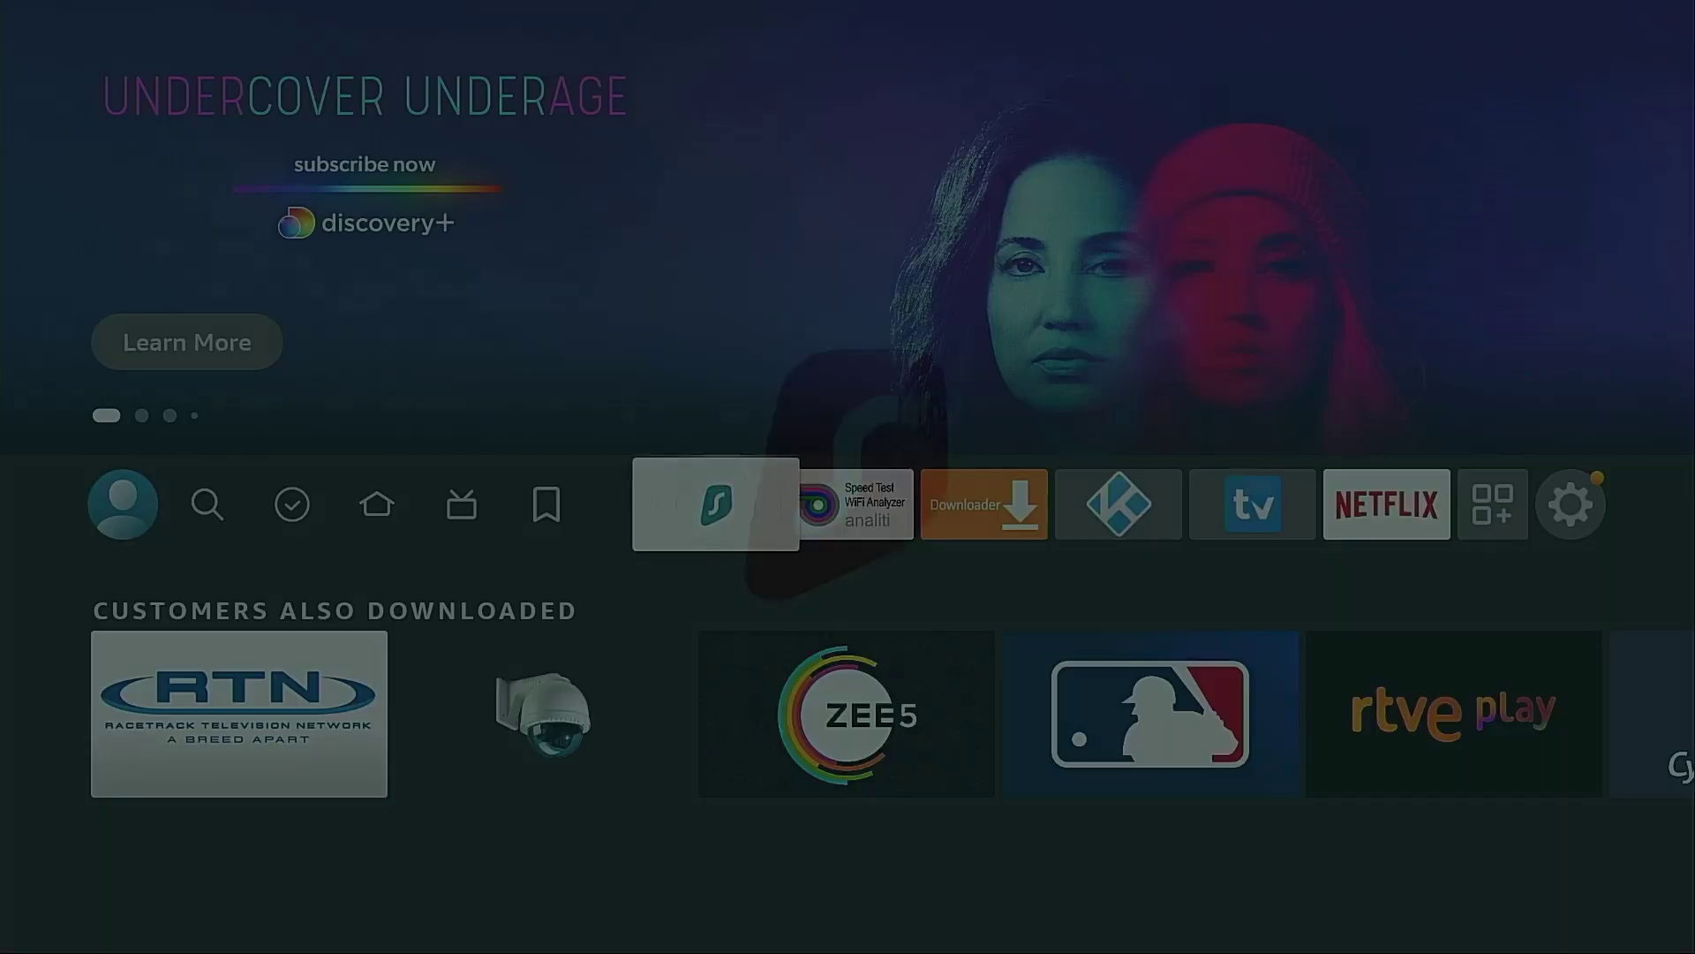